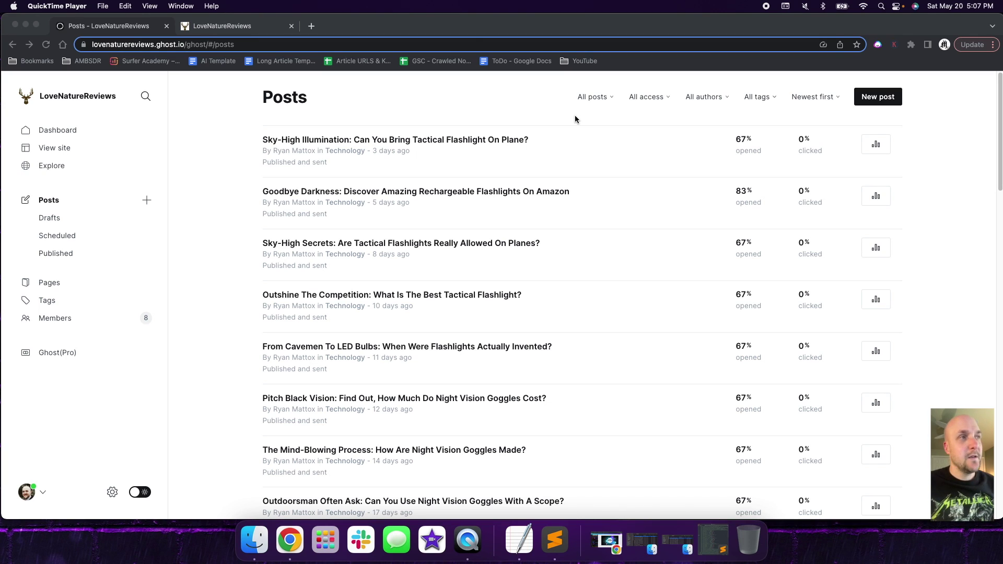
# - Show Ghost's Pages list, with About, Privacy Policy, 404 and Disclaimer
pyautogui.click(49, 282)
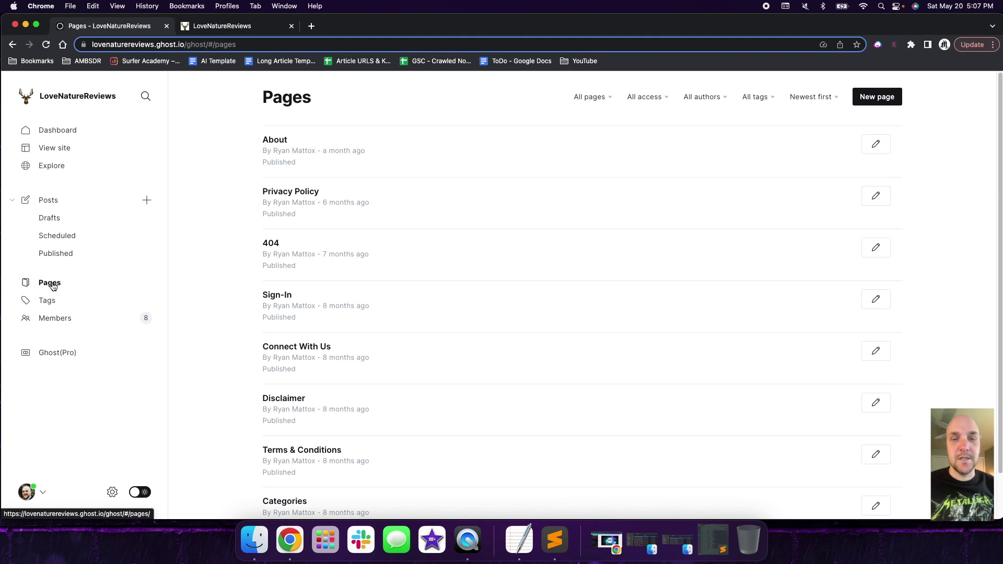
# - Create a new page titled 'delete' with body text 'delete'
pyautogui.click(874, 98)
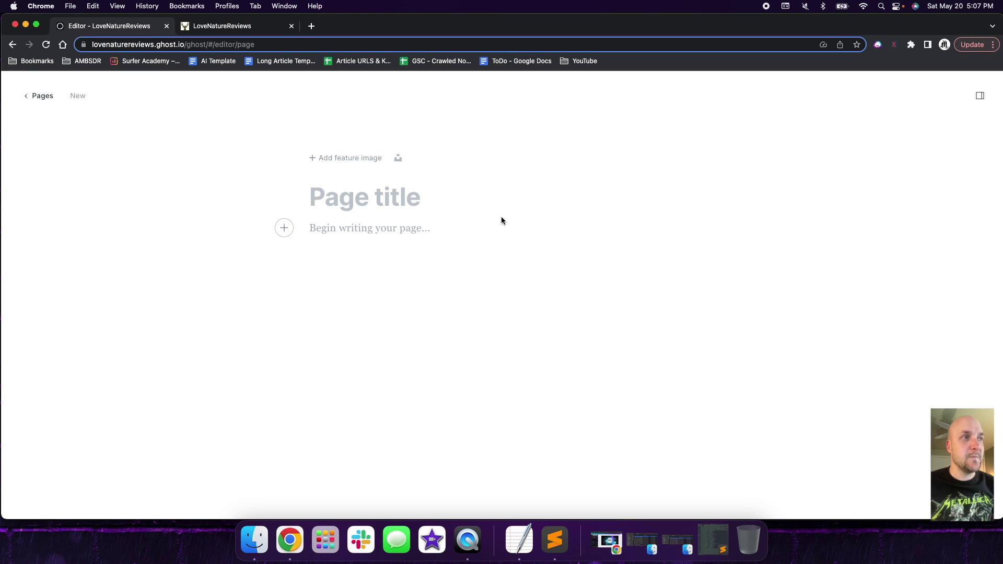
pyautogui.write('detele')
pyautogui.press('BackSpace')
pyautogui.press('BackSpace')
pyautogui.press('BackSpace')
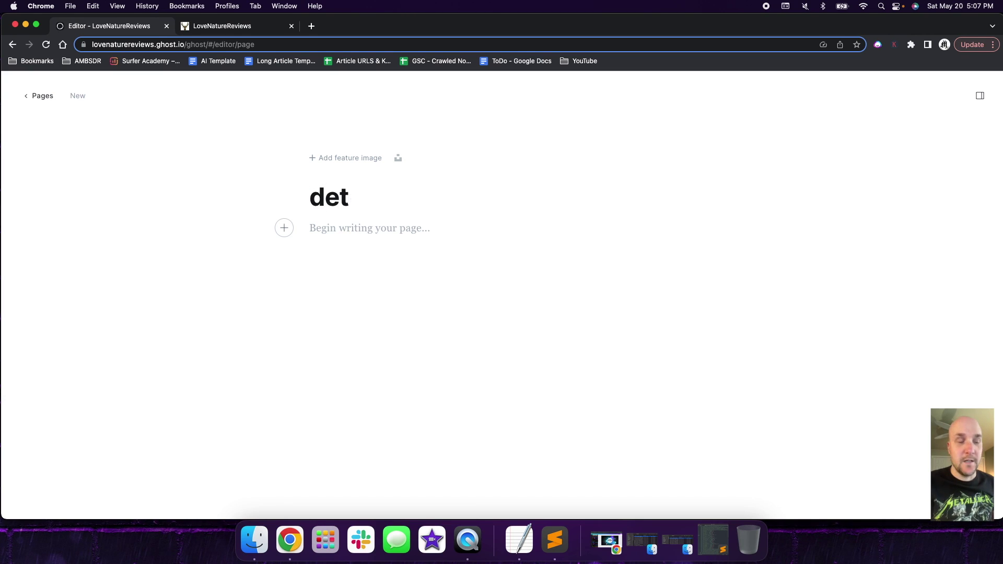
pyautogui.write('elete')
pyautogui.click(980, 96)
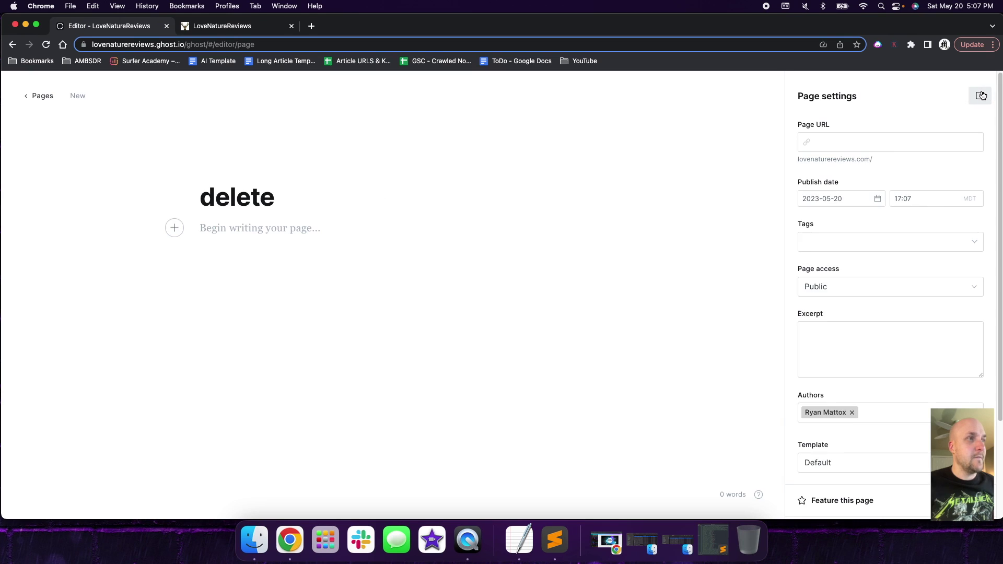
pyautogui.click(899, 144)
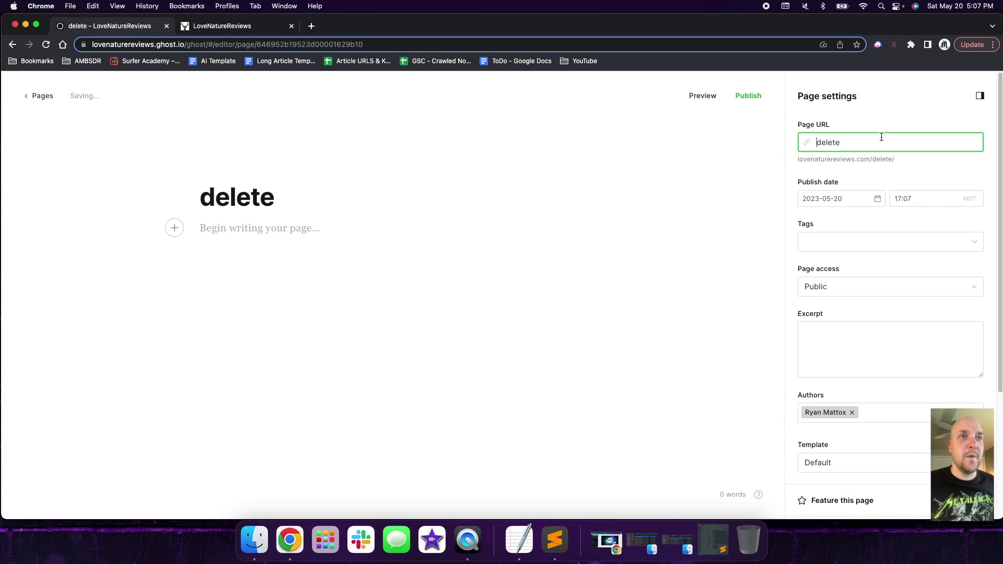
pyautogui.click(526, 222)
pyautogui.write('delete')
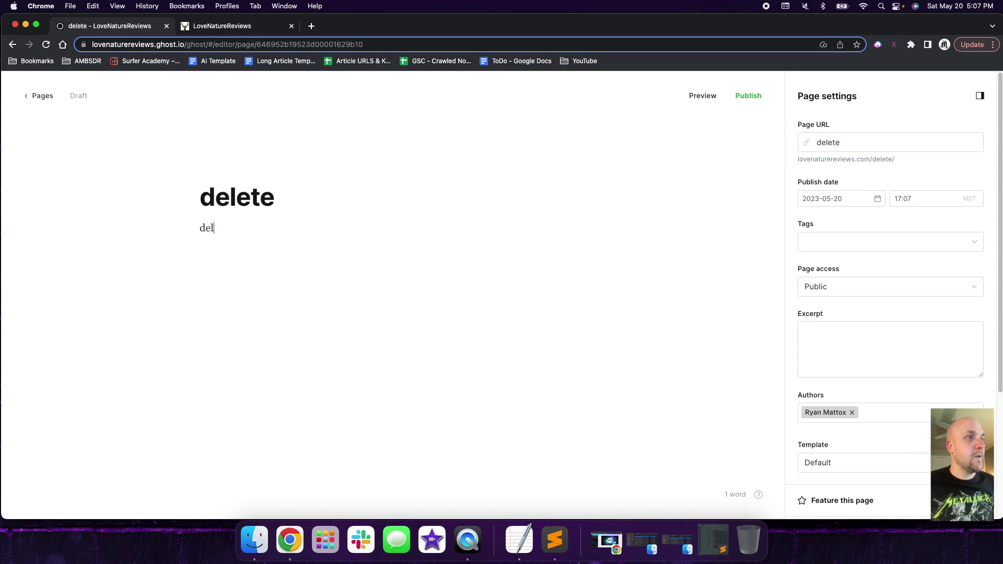
# - Publish the delete page right now and go back to the Pages list
pyautogui.click(747, 96)
pyautogui.click(417, 362)
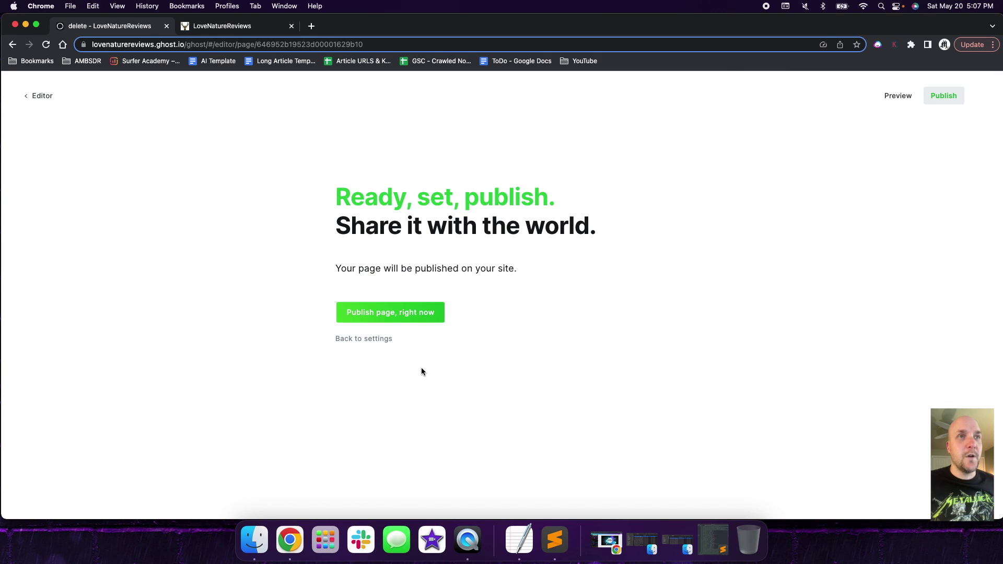
pyautogui.click(412, 314)
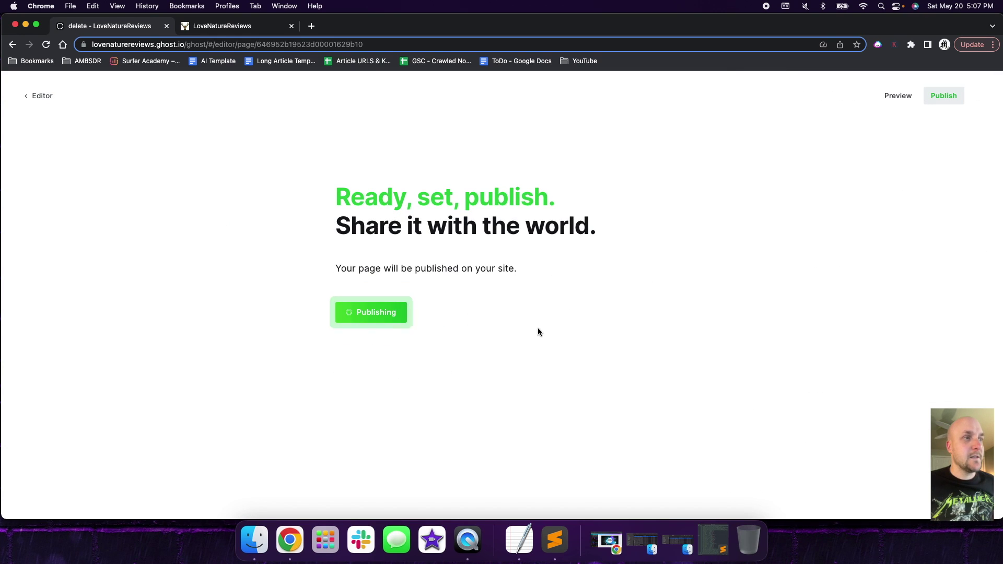
pyautogui.click(55, 99)
pyautogui.click(42, 98)
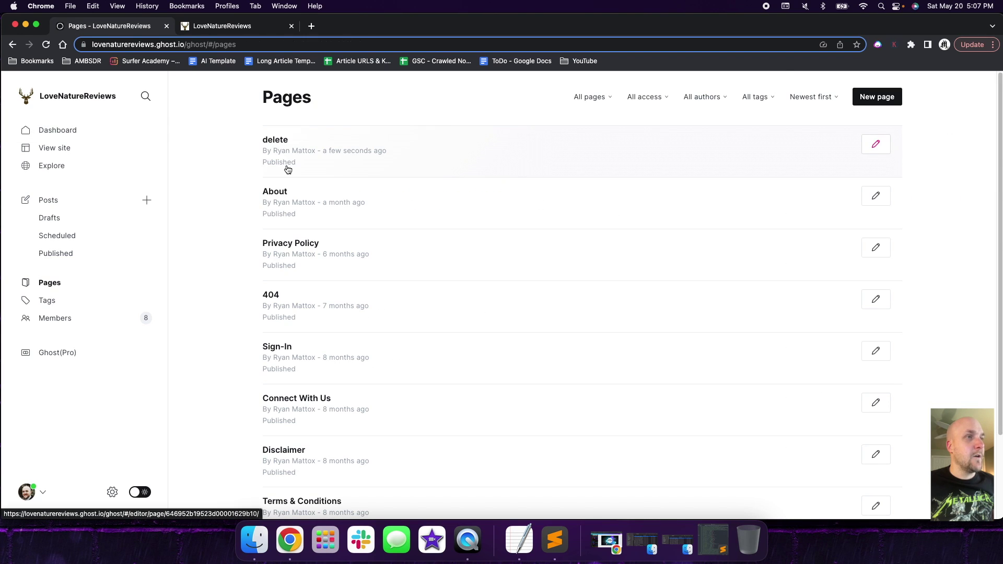
# - Load lovenaturereviews.com/delete on the live site, then reopen the delete page's editor
pyautogui.click(260, 28)
pyautogui.click(297, 46)
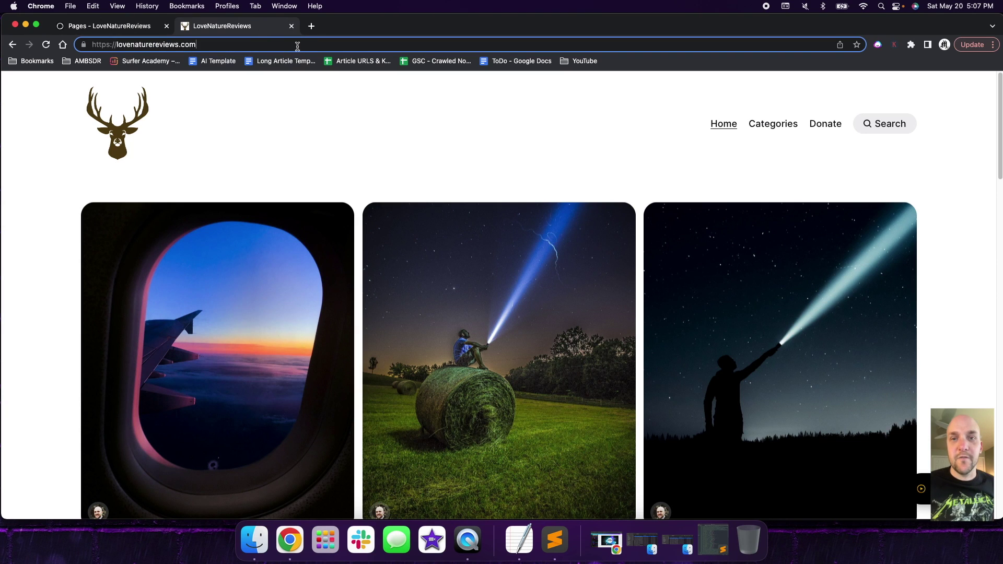
pyautogui.write('/de')
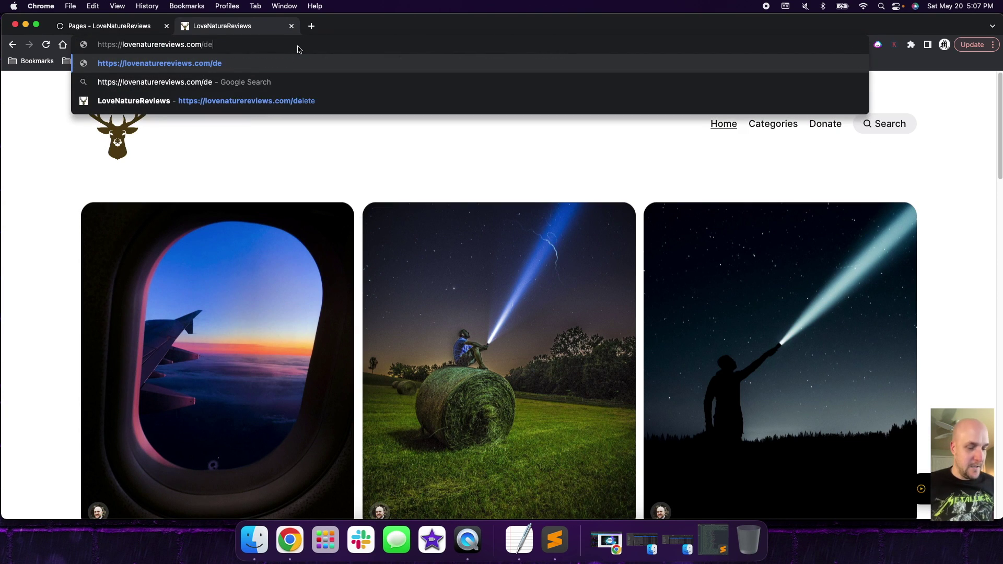
pyautogui.write('lete')
pyautogui.press('Return')
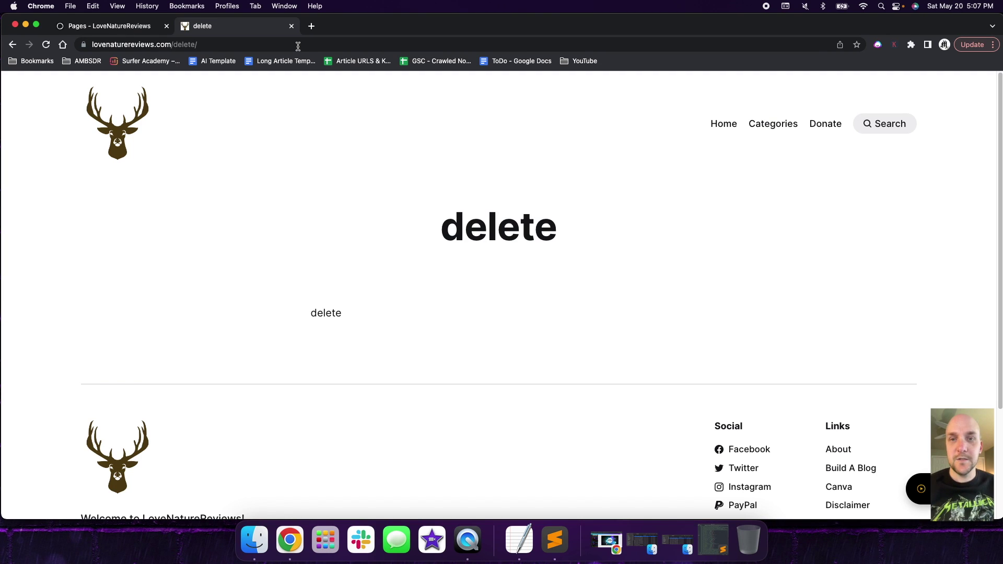
pyautogui.click(143, 26)
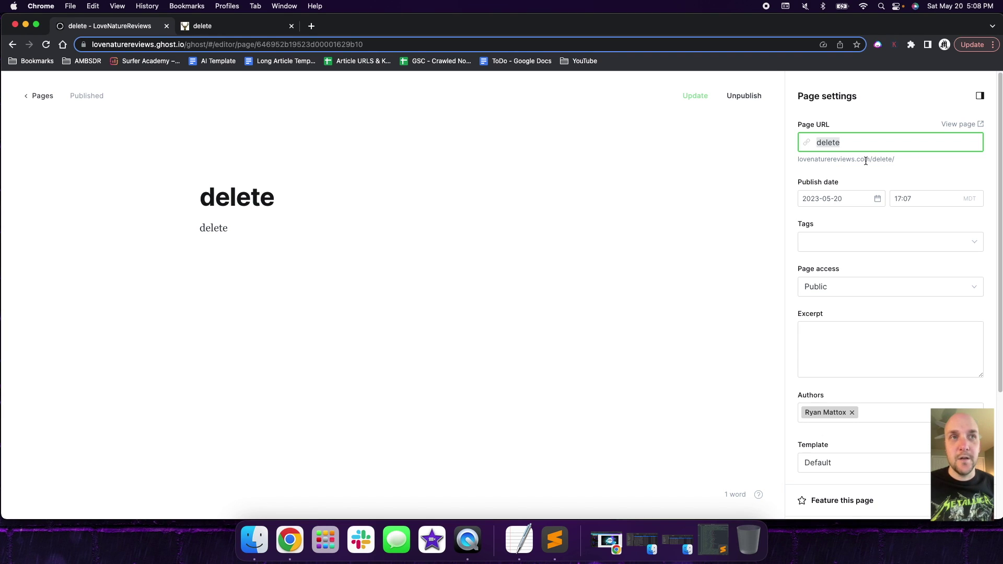
pyautogui.click(737, 187)
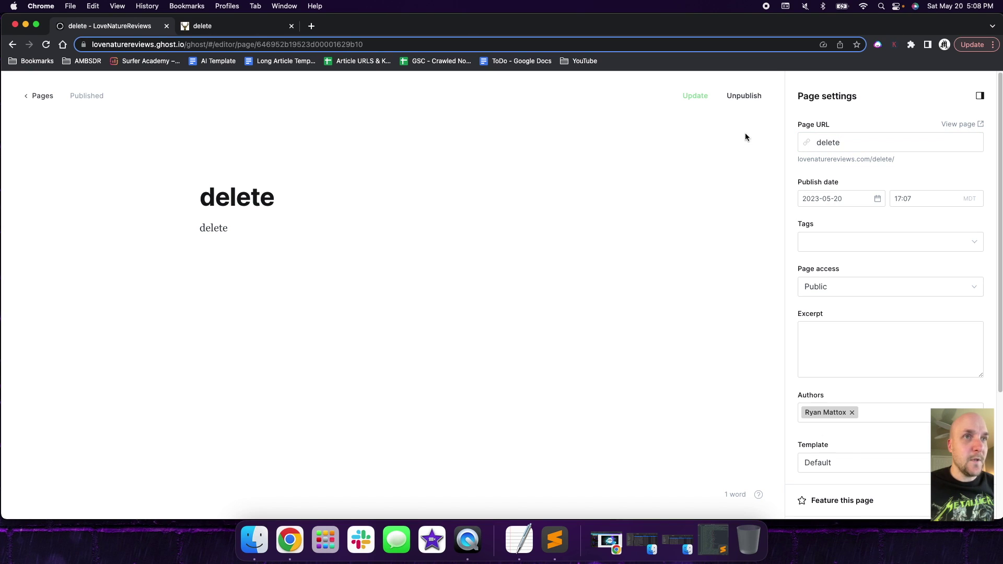
# - Revert the delete page to a private draft and reload /delete to see 404
pyautogui.click(747, 99)
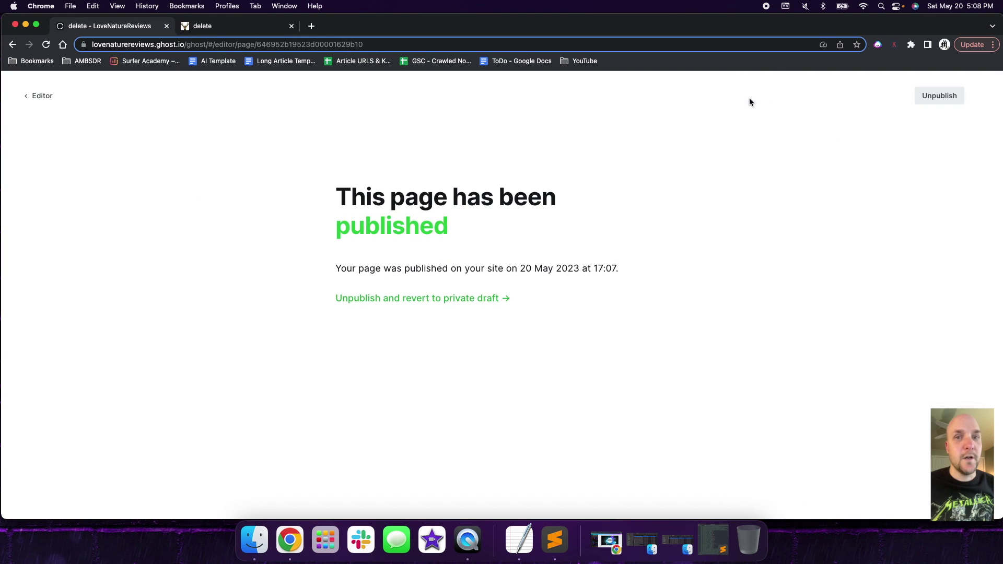
pyautogui.click(477, 298)
pyautogui.click(276, 27)
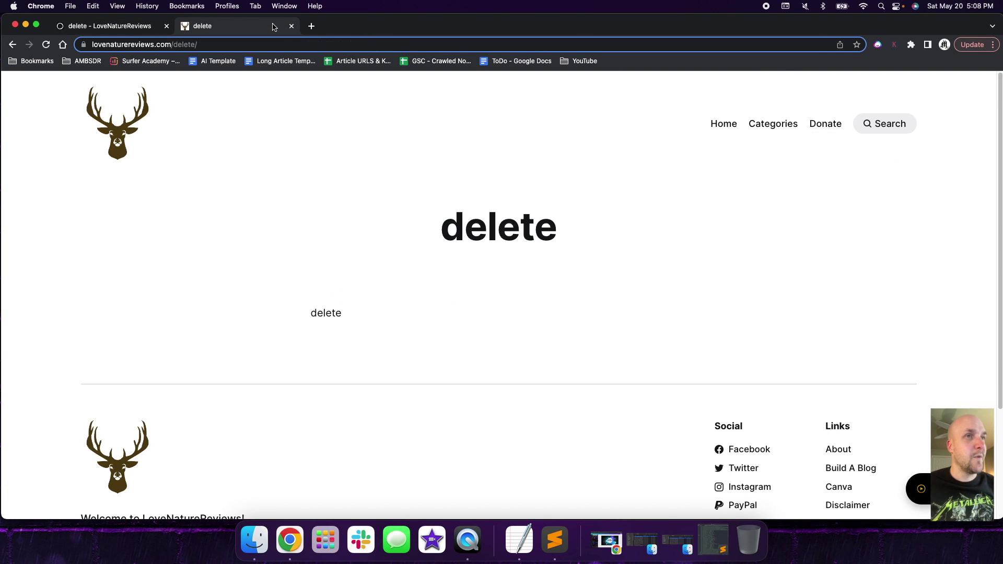
pyautogui.click(317, 46)
pyautogui.press('Return')
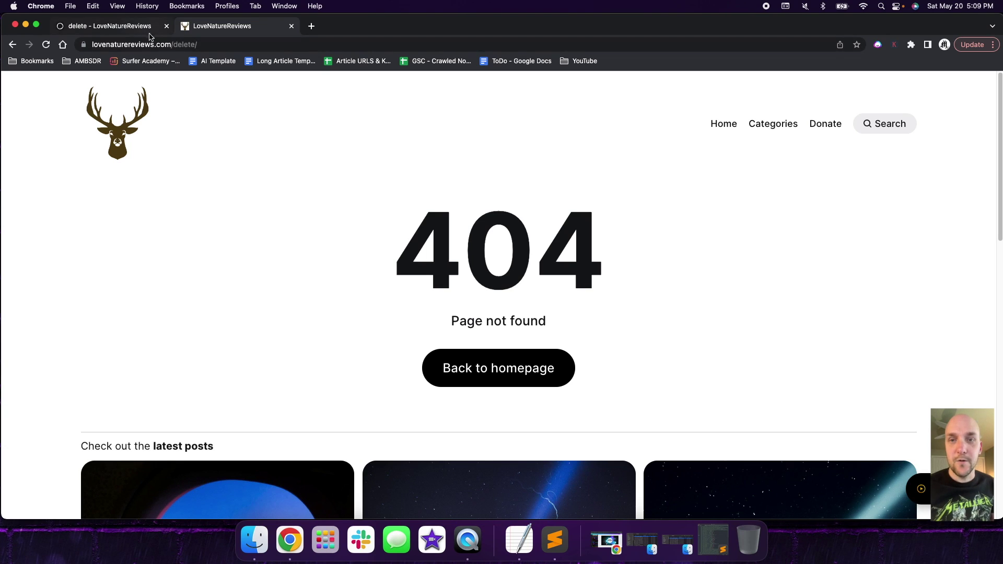
pyautogui.click(137, 29)
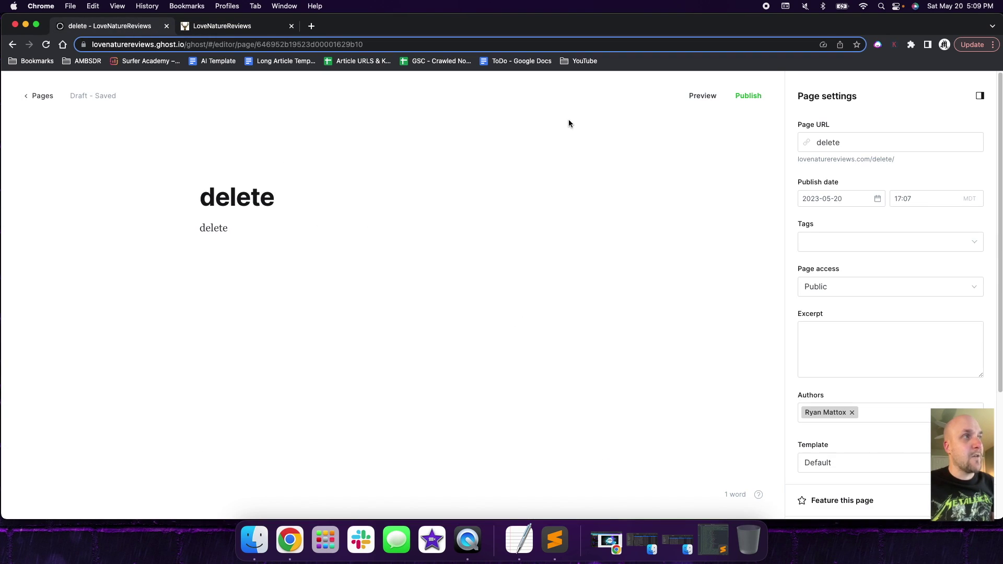
# - Permanently delete the delete page from its page settings
pyautogui.click(979, 96)
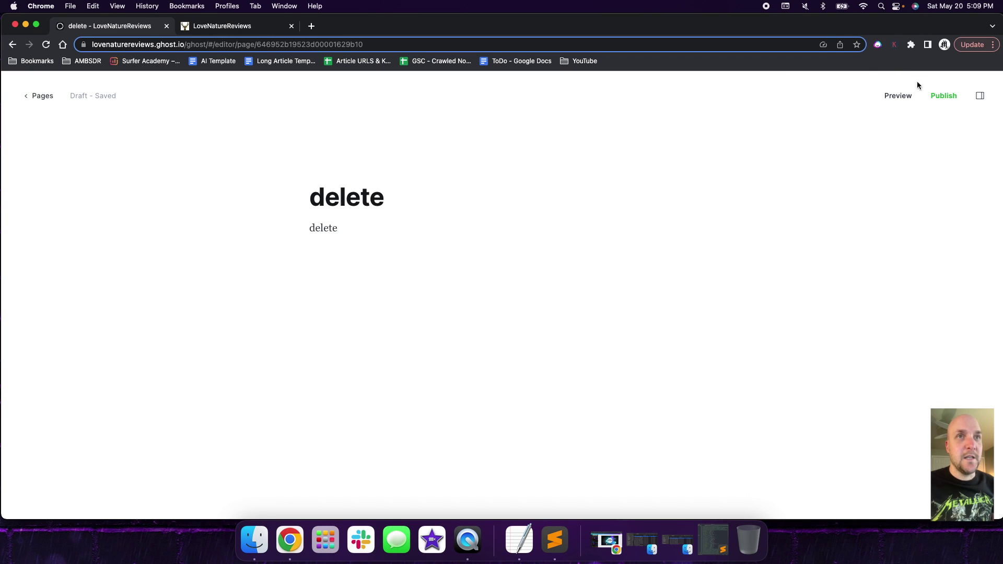
pyautogui.click(980, 95)
pyautogui.scroll(-5, 895, 325)
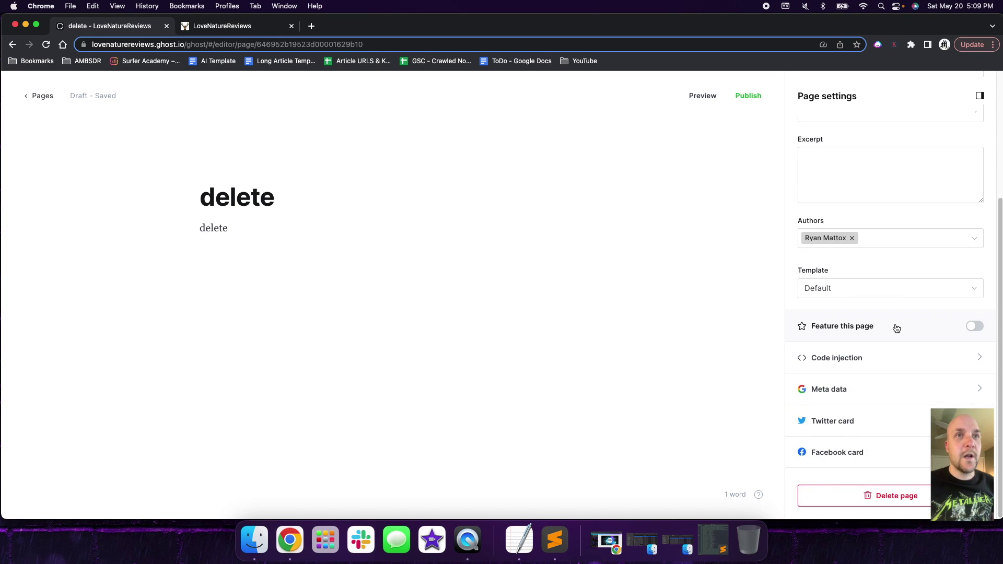
pyautogui.click(897, 497)
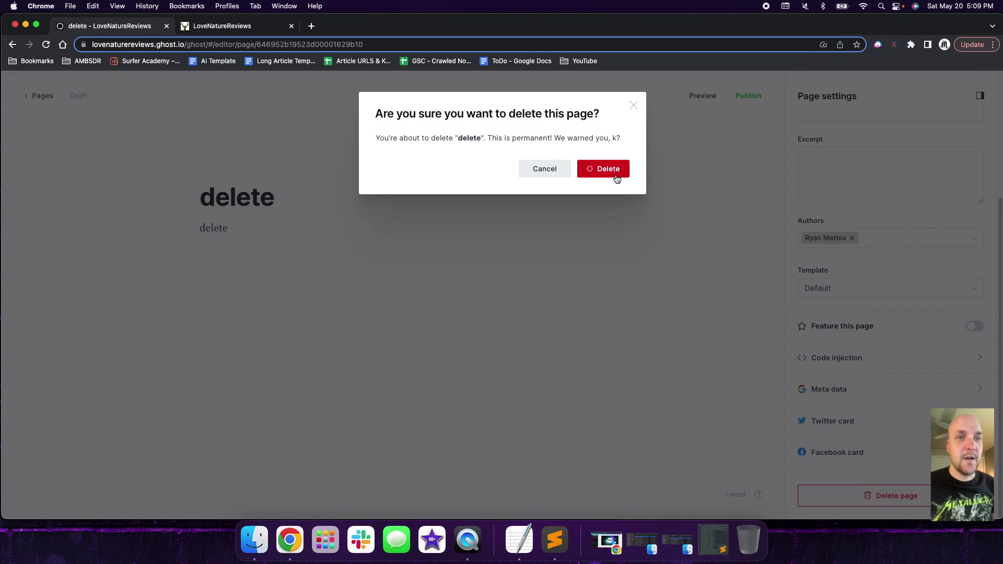
pyautogui.click(615, 172)
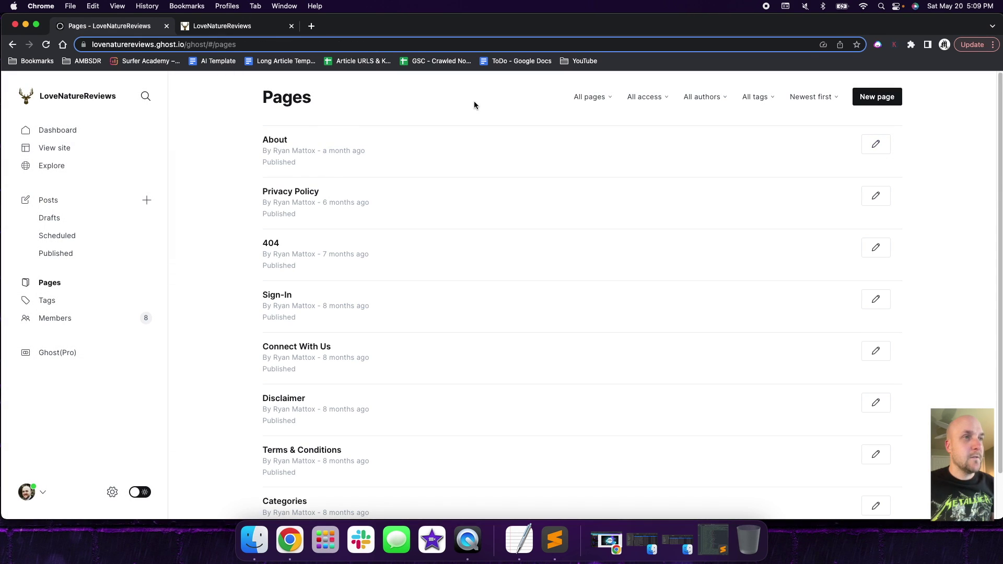
# - Reload /delete on the live site to confirm it still returns 404
pyautogui.click(232, 29)
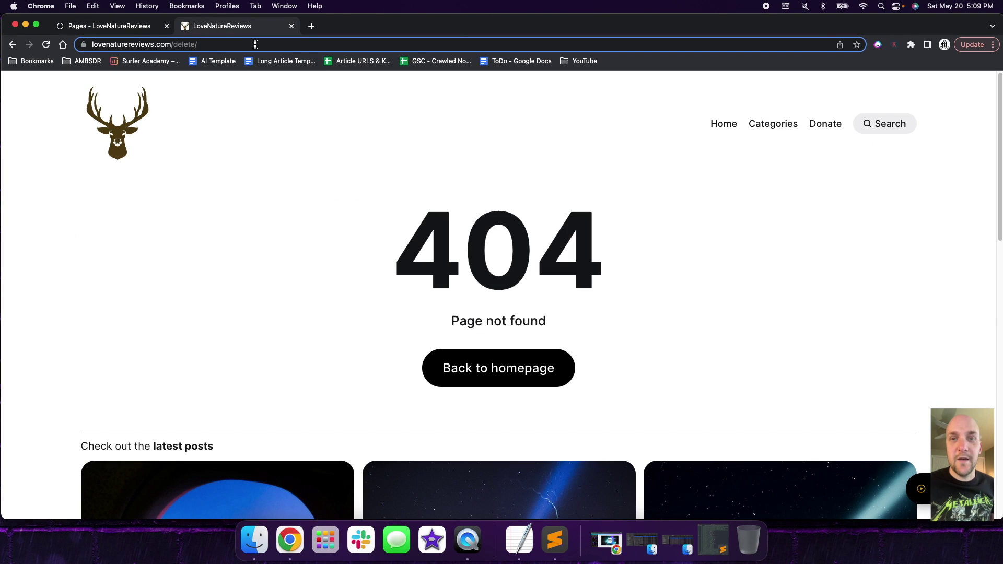
pyautogui.click(261, 46)
pyautogui.press('Return')
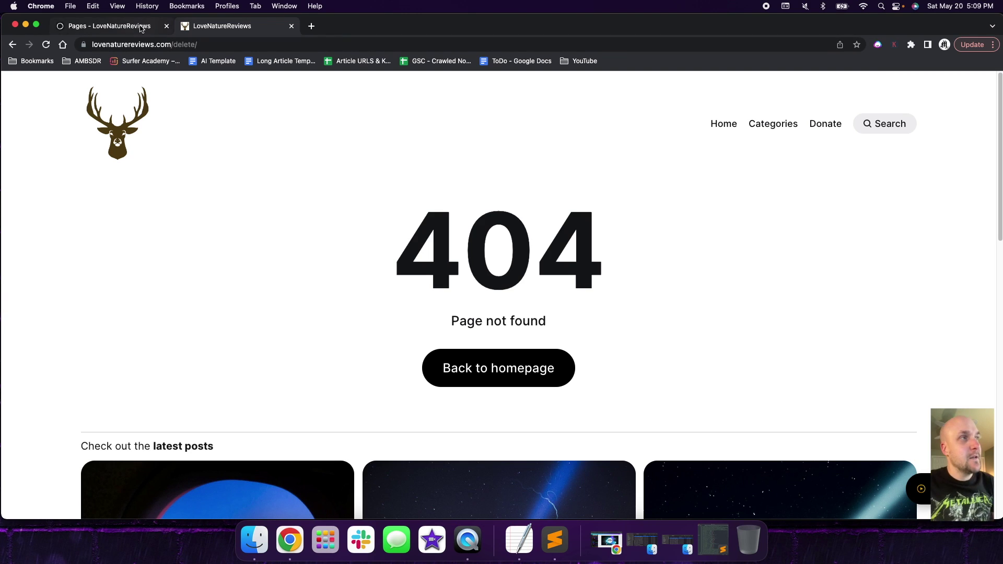
pyautogui.click(141, 28)
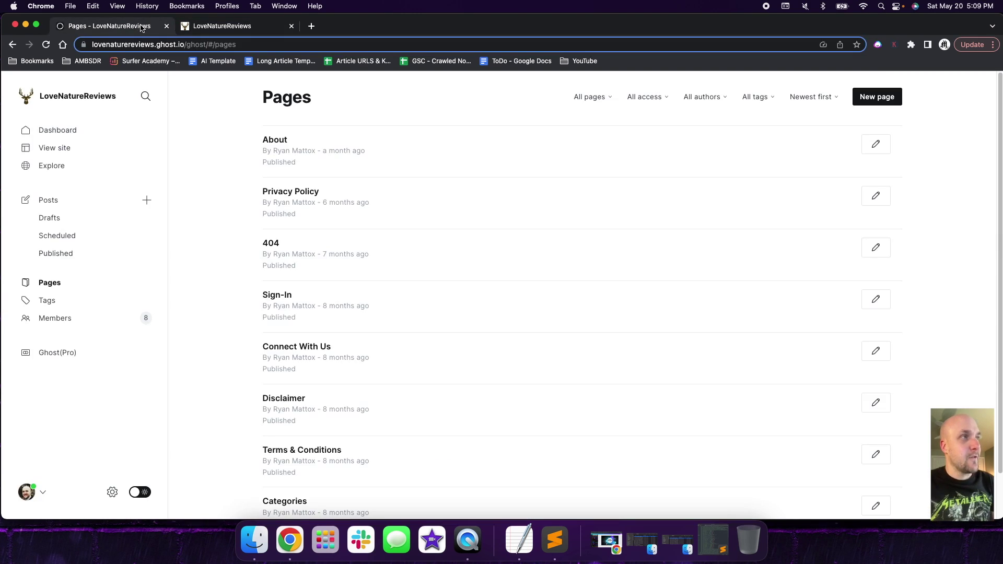
# - Open Ghost's Labs settings and bring the redirects.json file in Sublime Text forward
pyautogui.click(114, 494)
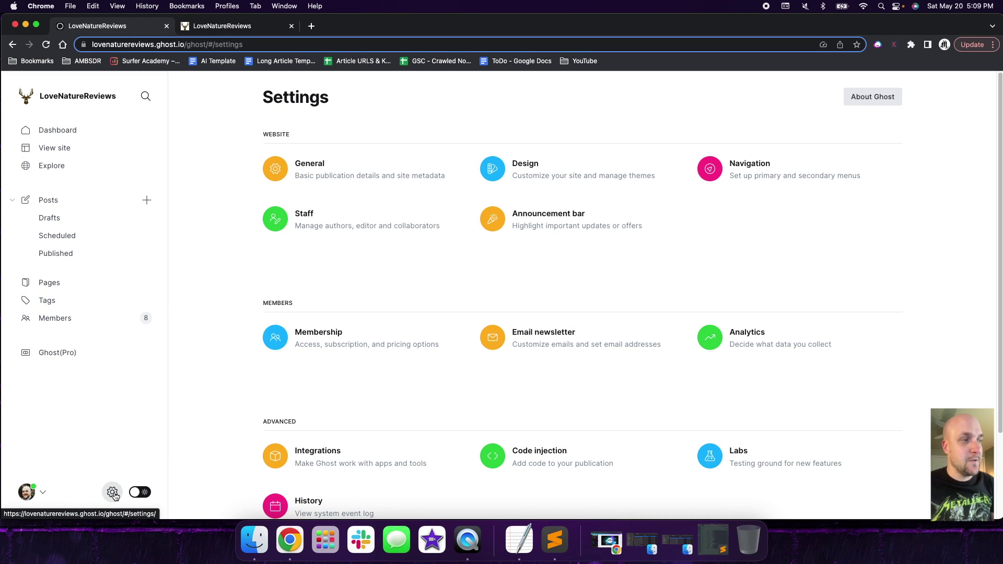
pyautogui.click(700, 457)
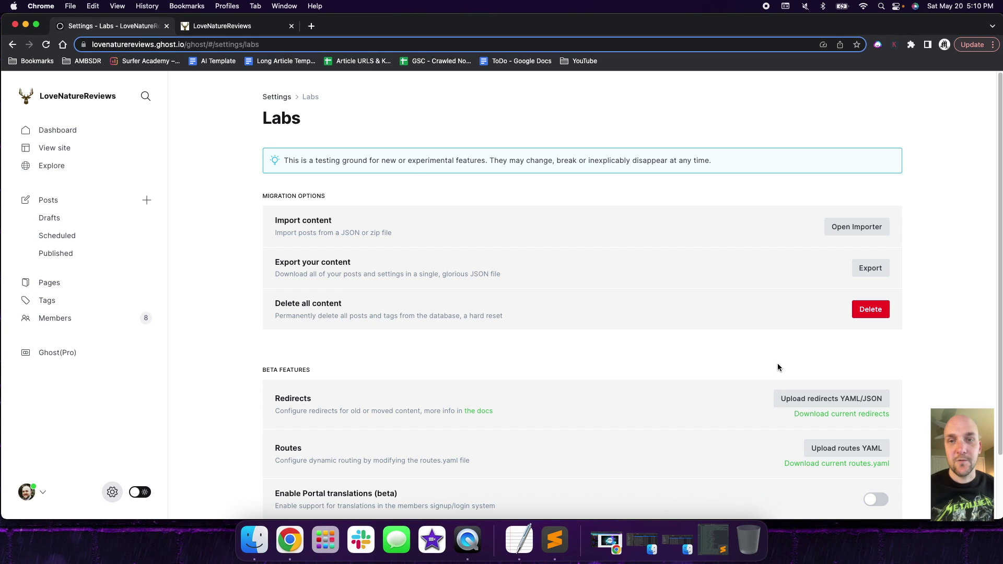
pyautogui.click(557, 527)
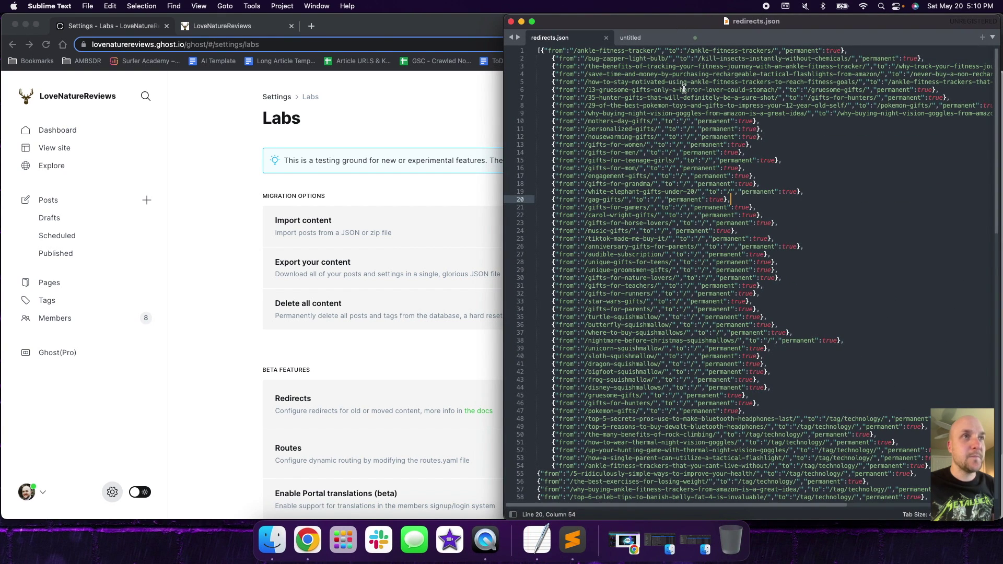
pyautogui.scroll(-8, 684, 89)
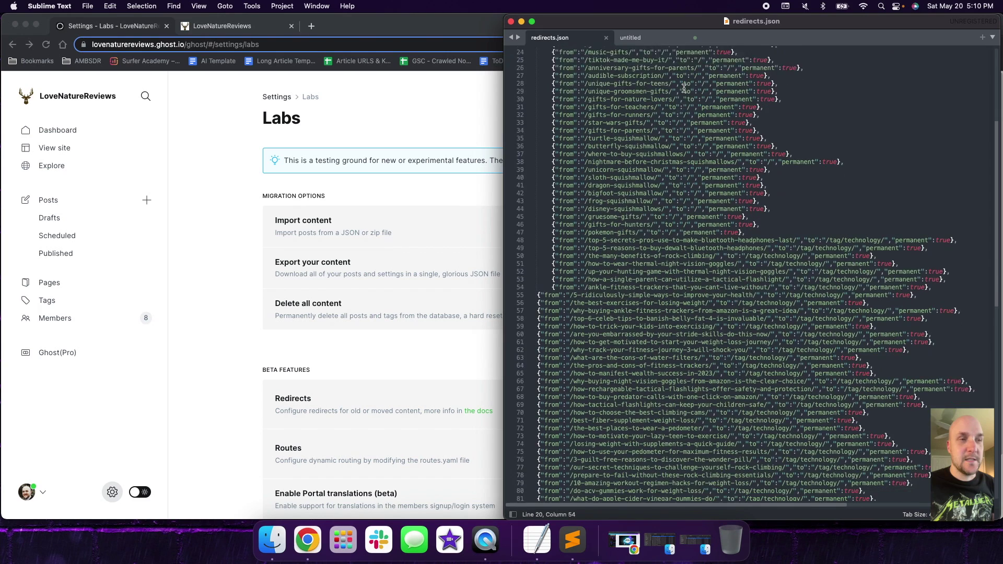
pyautogui.scroll(-1, 684, 89)
pyautogui.scroll(-12, 684, 88)
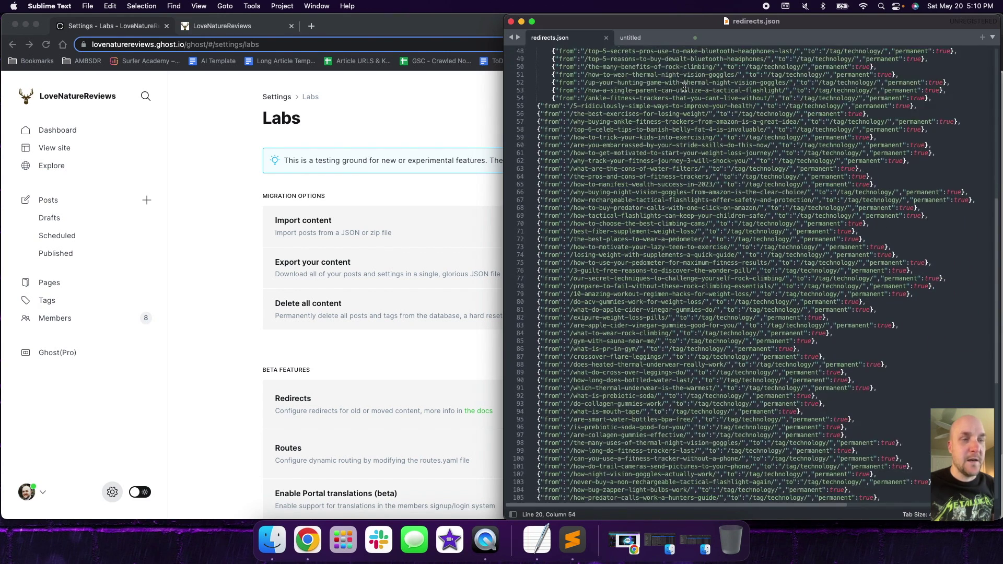
pyautogui.scroll(-5, 684, 88)
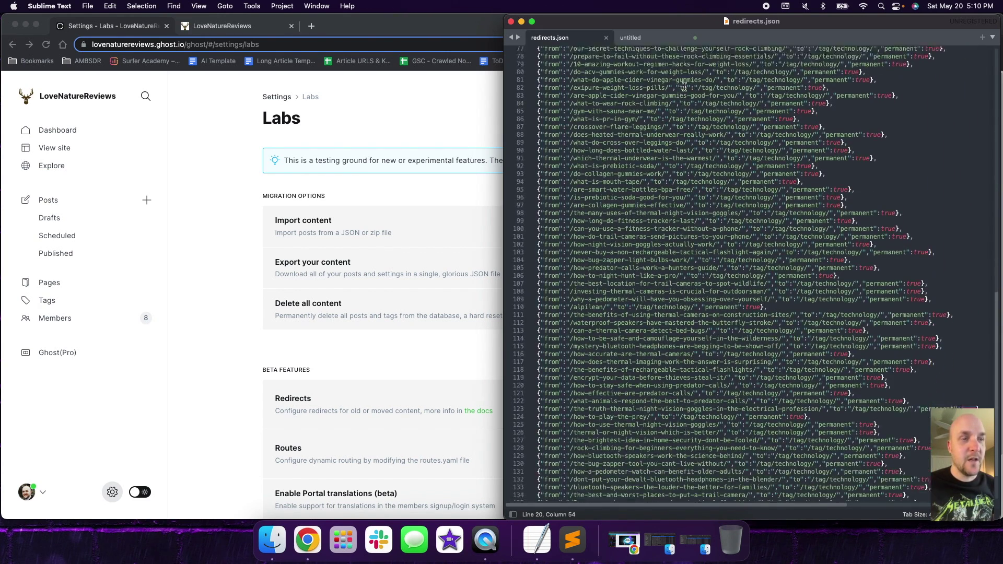
pyautogui.scroll(-2, 686, 86)
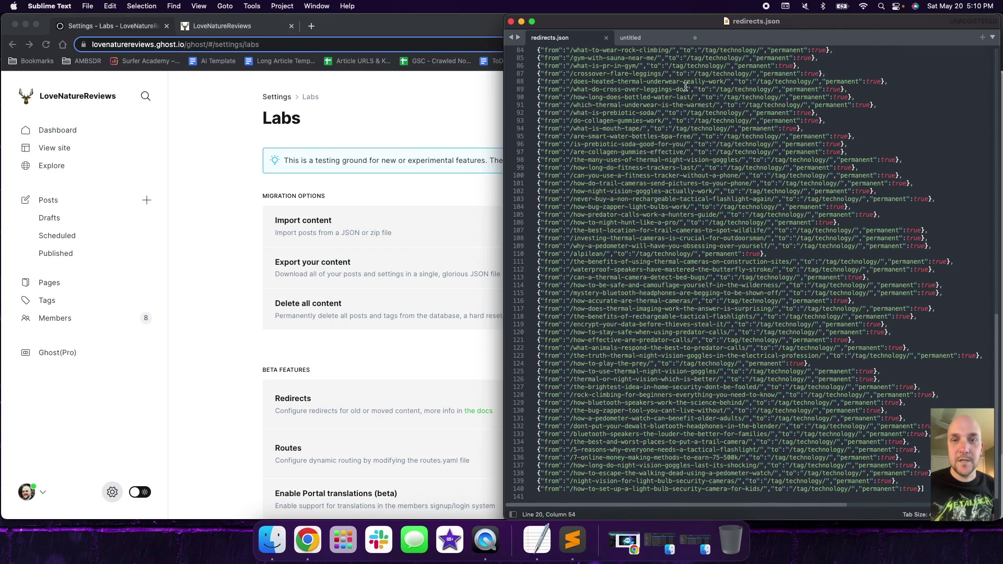
pyautogui.scroll(20, 685, 86)
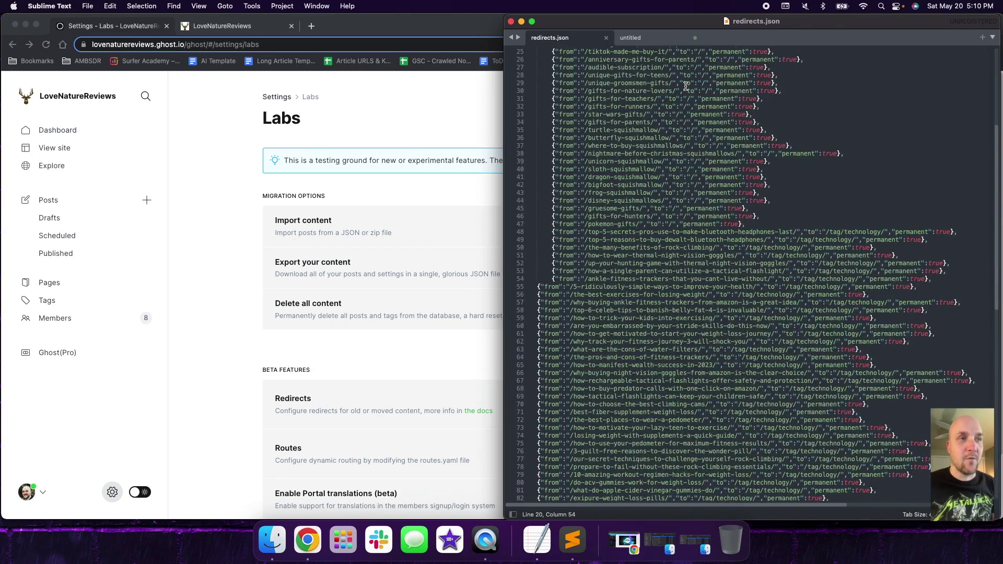
pyautogui.scroll(8, 685, 87)
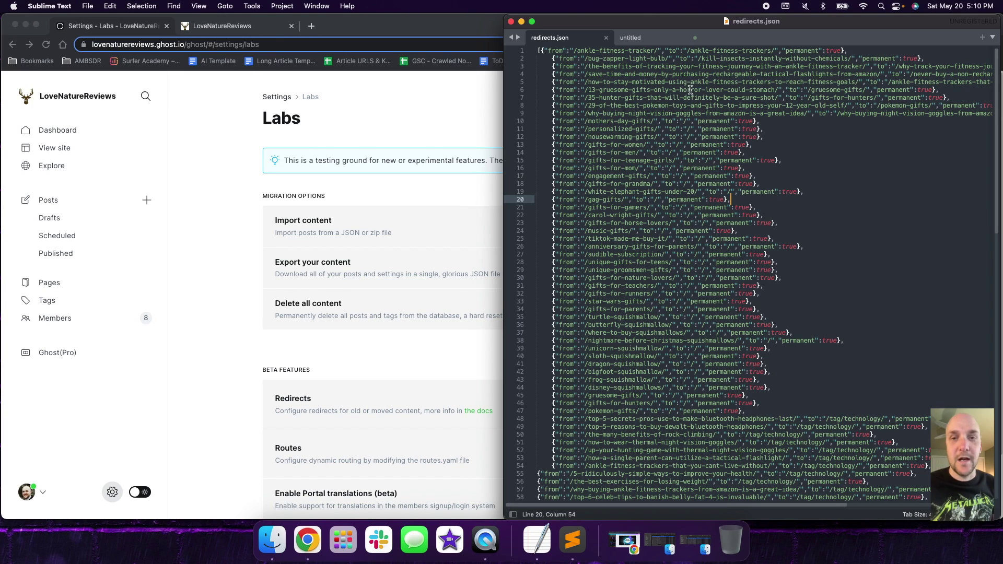
# - Switch to the untitled tab and review its three sample redirect rules
pyautogui.click(657, 41)
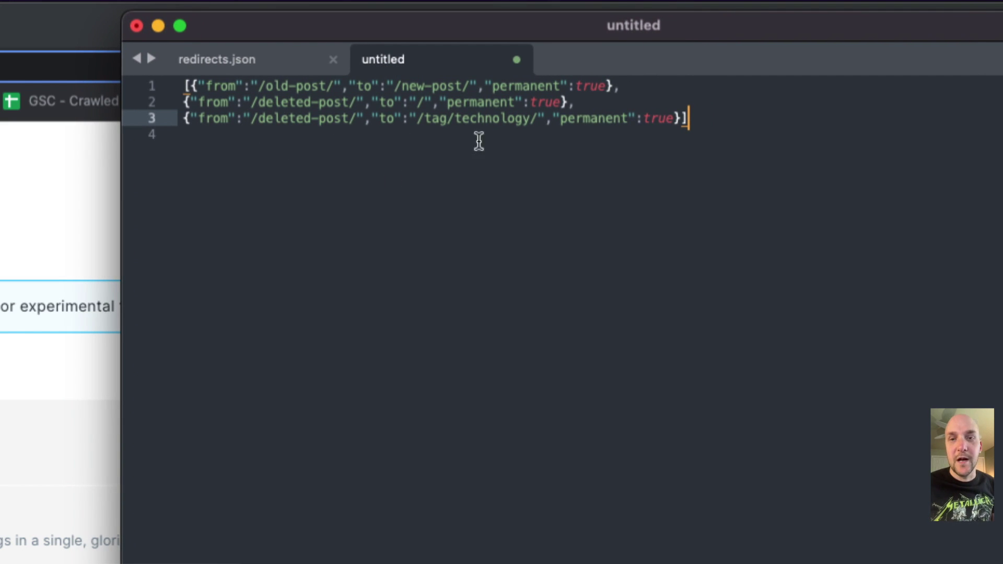
pyautogui.moveTo(698, 119); pyautogui.dragTo(150, 82)
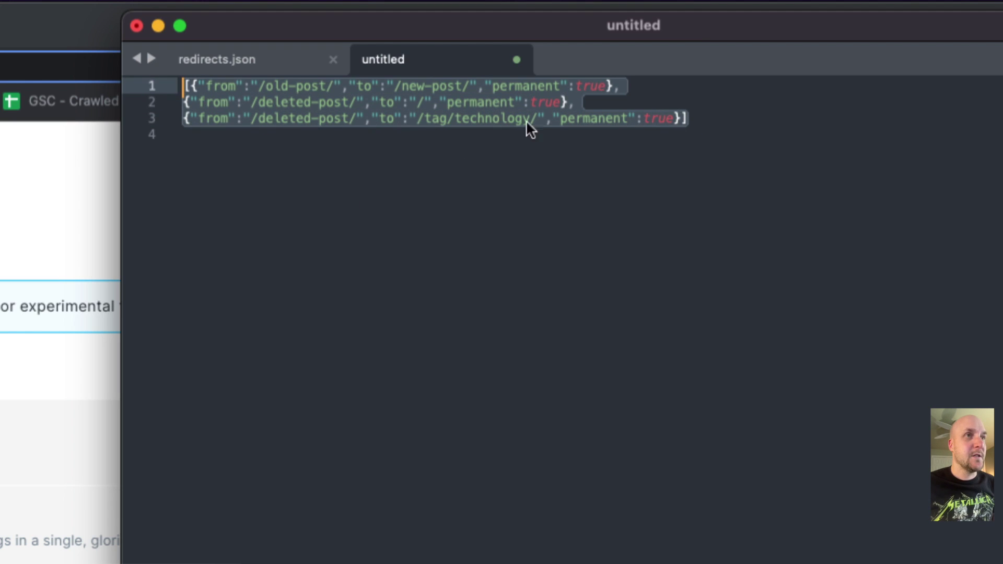
pyautogui.click(729, 122)
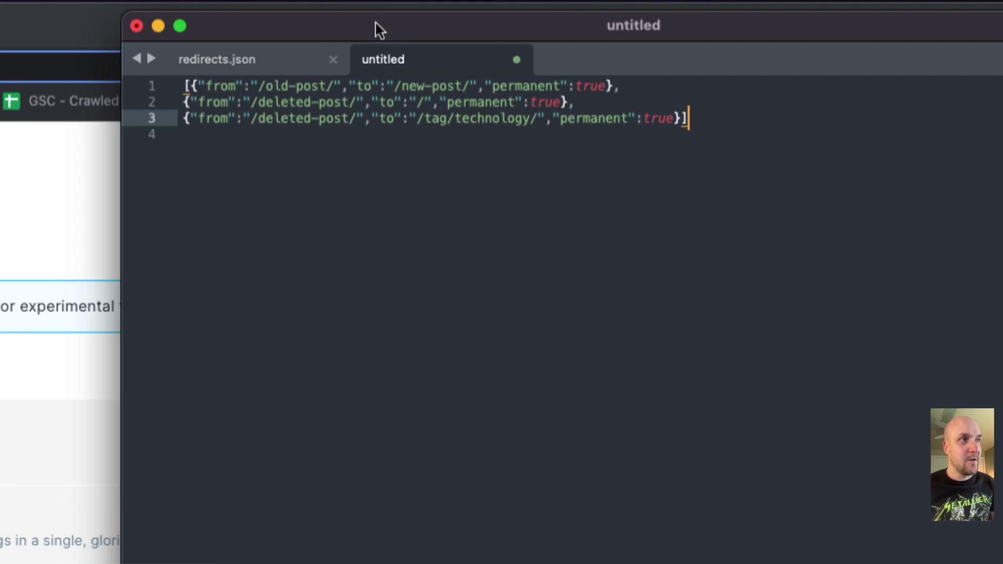
# - Edit line 1 so the rule redirects /delete/ to /not-deleted/ instead of /old-post/ to /new-post/
pyautogui.click(278, 83)
pyautogui.press('Left')
pyautogui.press('Left')
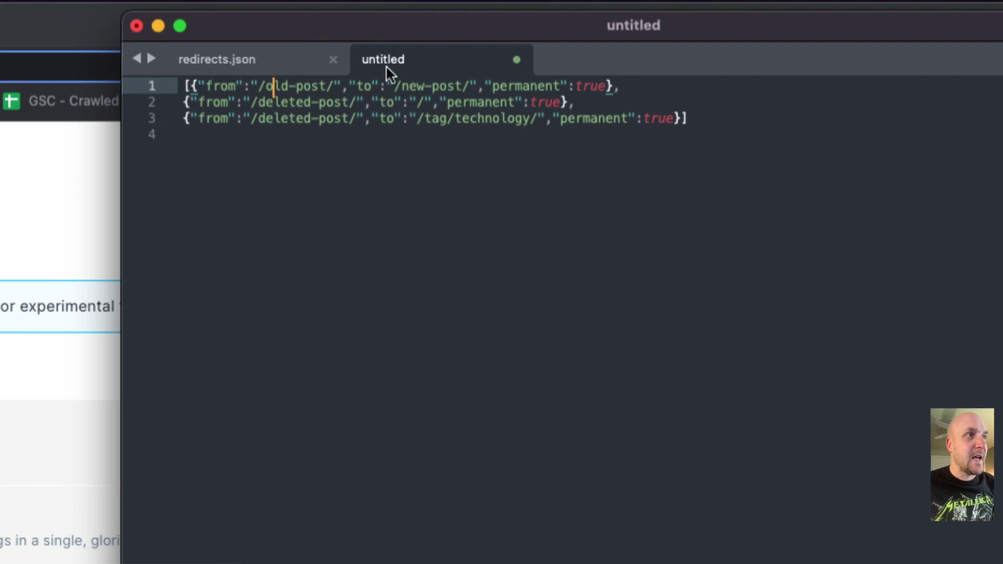
pyautogui.press('Delete')
pyautogui.press('Delete')
pyautogui.press('Delete')
pyautogui.press('Delete')
pyautogui.press('Delete')
pyautogui.press('Delete')
pyautogui.press('Delete')
pyautogui.press('Delete')
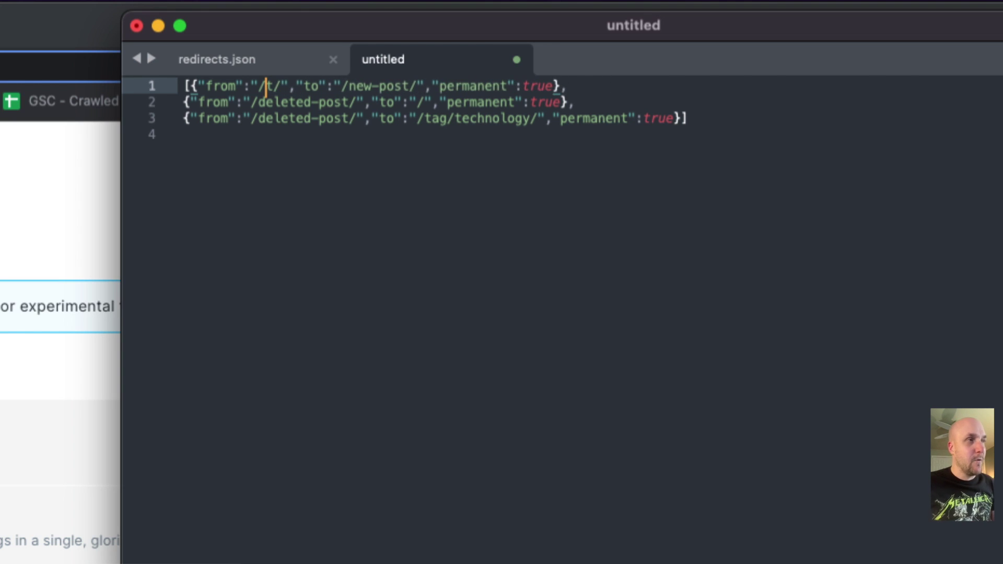
pyautogui.write('delete')
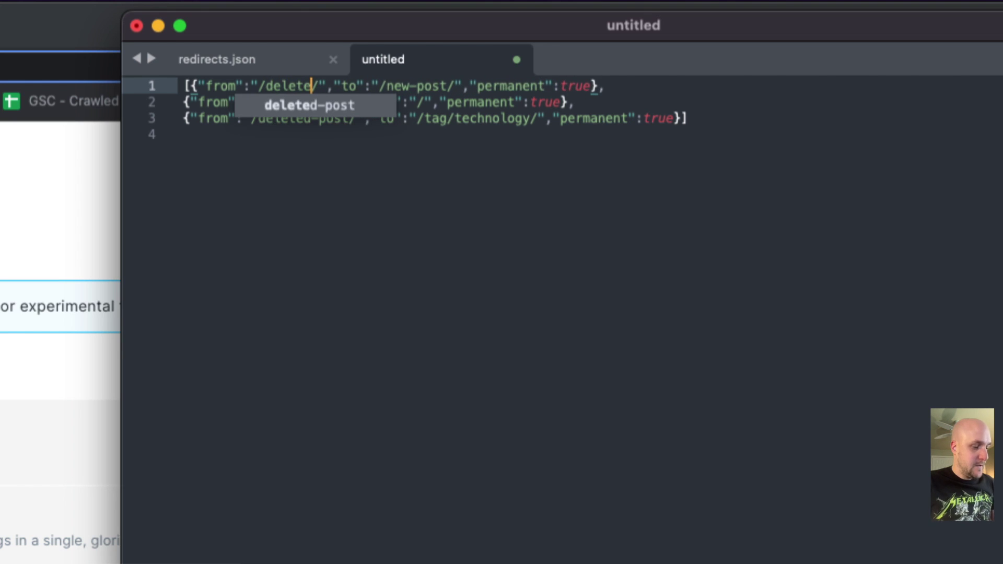
pyautogui.press('Escape')
pyautogui.press('Right')
pyautogui.press('Right')
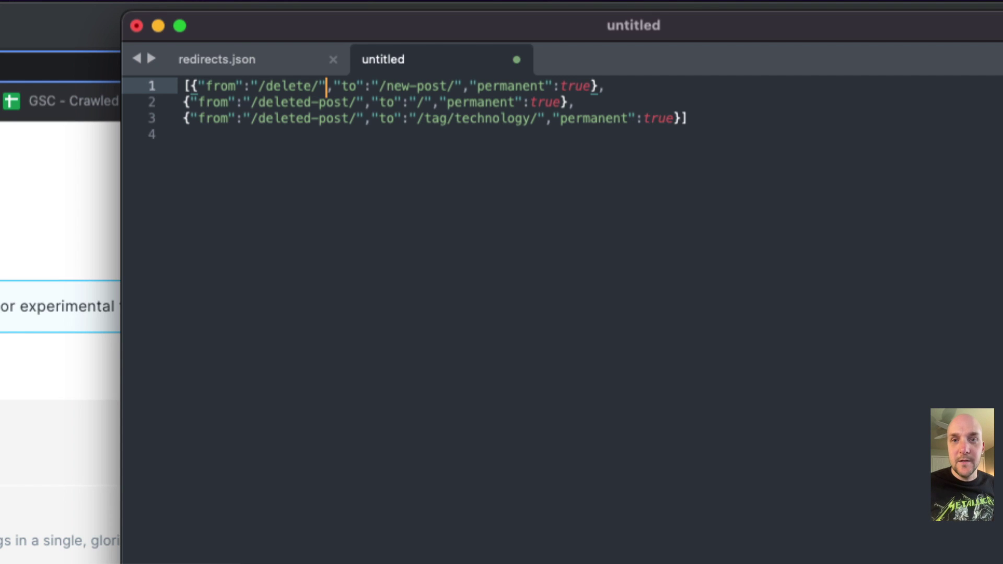
pyautogui.press('Right')
pyautogui.press('Right')
pyautogui.press('Right')
pyautogui.press('Right')
pyautogui.press('Right')
pyautogui.press('Right')
pyautogui.press('Right')
pyautogui.press('Right')
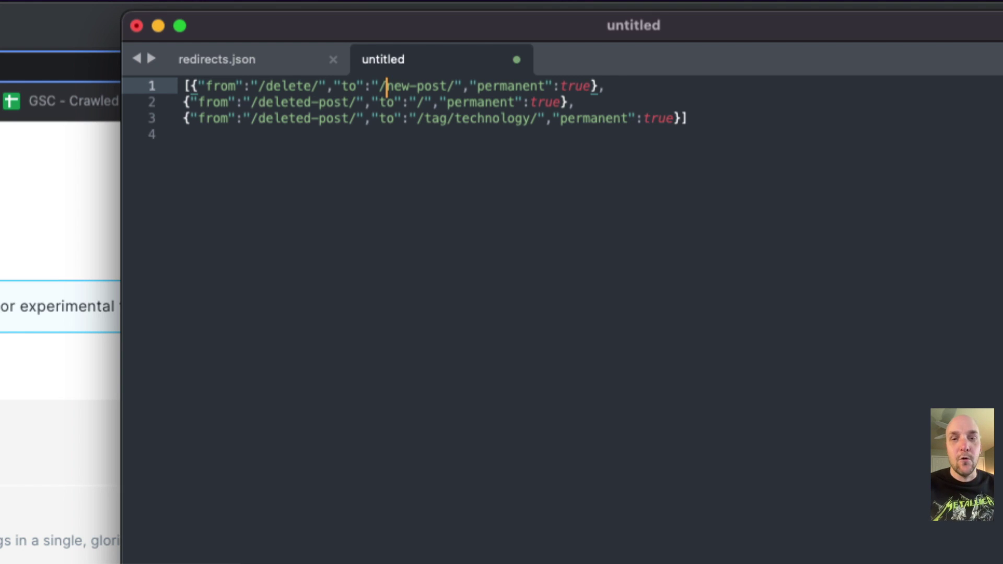
pyautogui.press('Delete')
pyautogui.press('Delete')
pyautogui.press('Delete')
pyautogui.press('Delete')
pyautogui.press('Delete')
pyautogui.press('Delete')
pyautogui.press('Delete')
pyautogui.press('Delete')
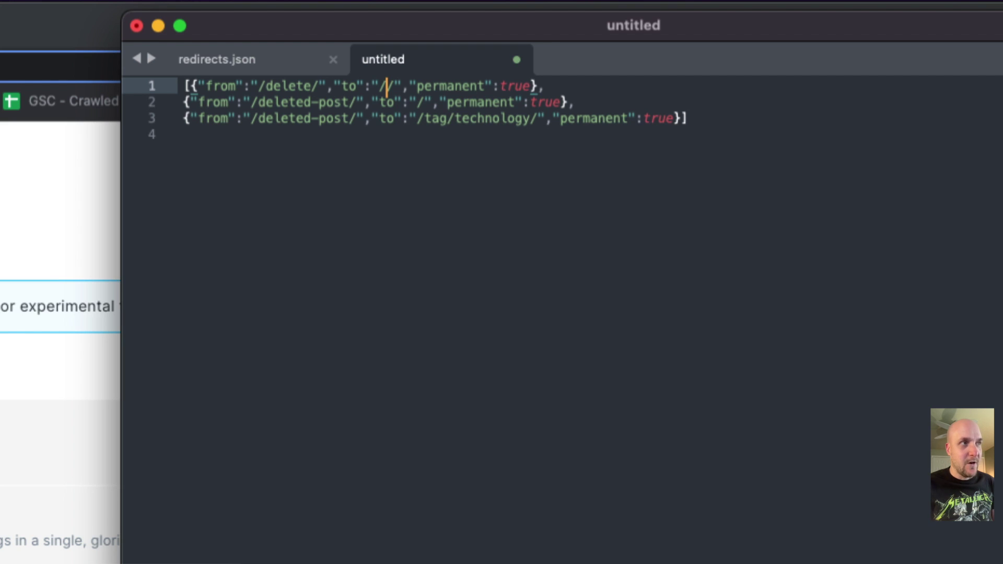
pyautogui.write('not-del')
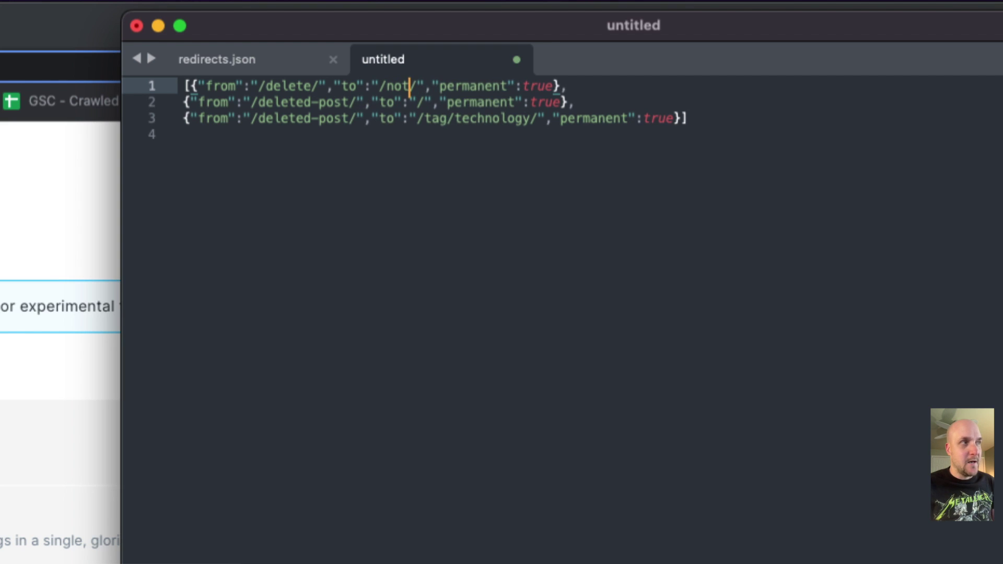
pyautogui.write('eted')
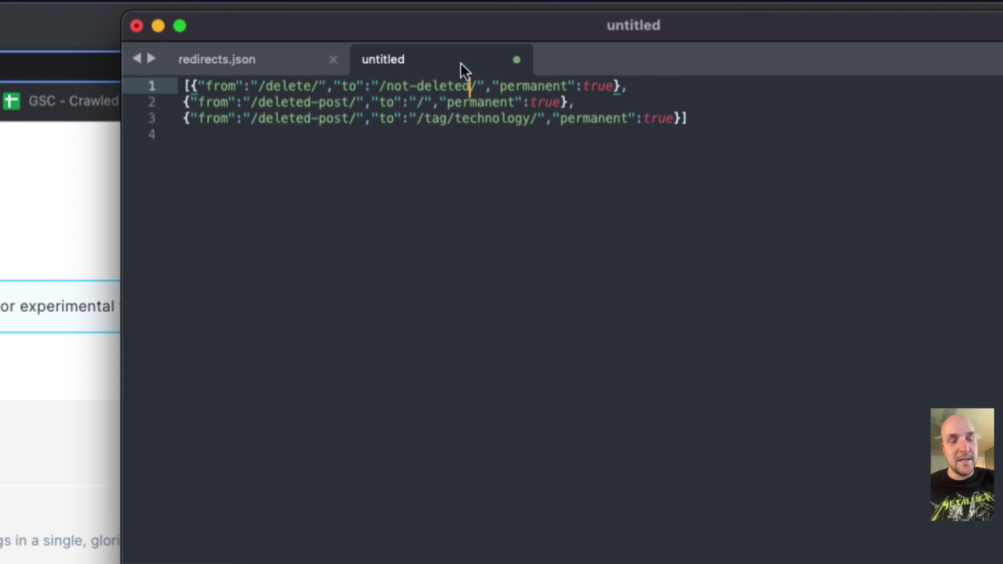
pyautogui.moveTo(632, 84); pyautogui.dragTo(137, 68)
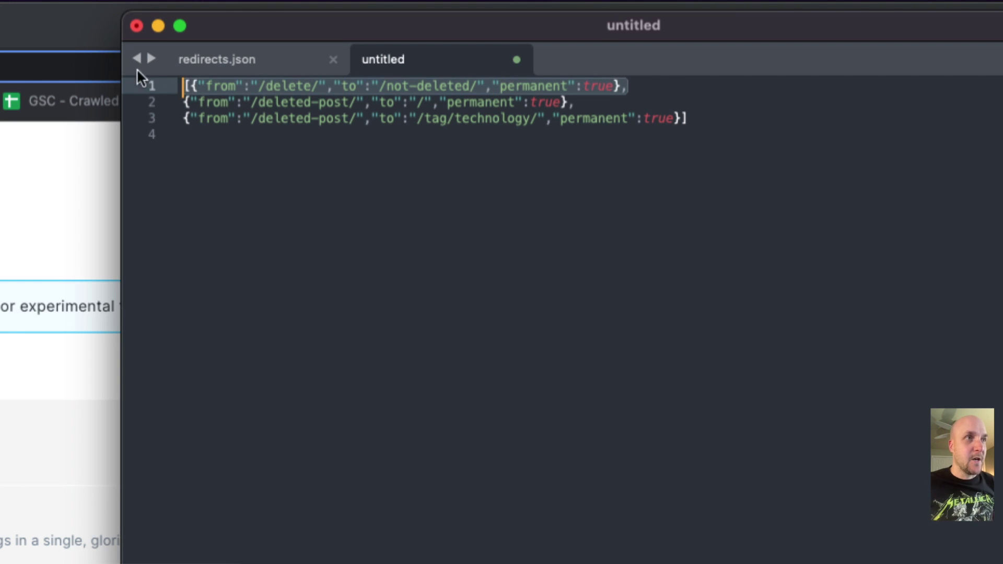
# - Trim line 2's source from /deleted-post/ to /delete/, keeping its redirect to /
pyautogui.click(408, 86)
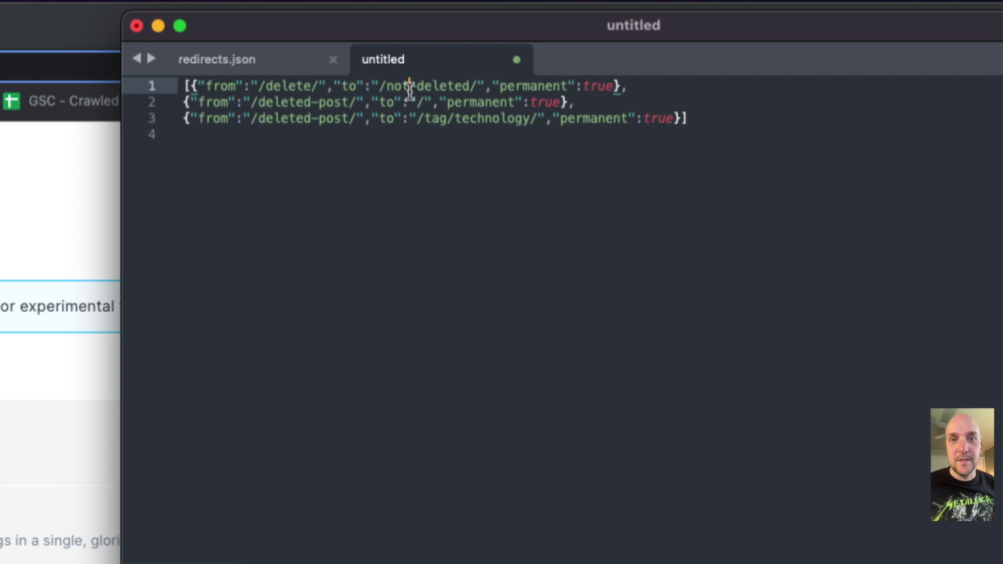
pyautogui.moveTo(656, 84); pyautogui.dragTo(161, 74)
pyautogui.click(340, 102)
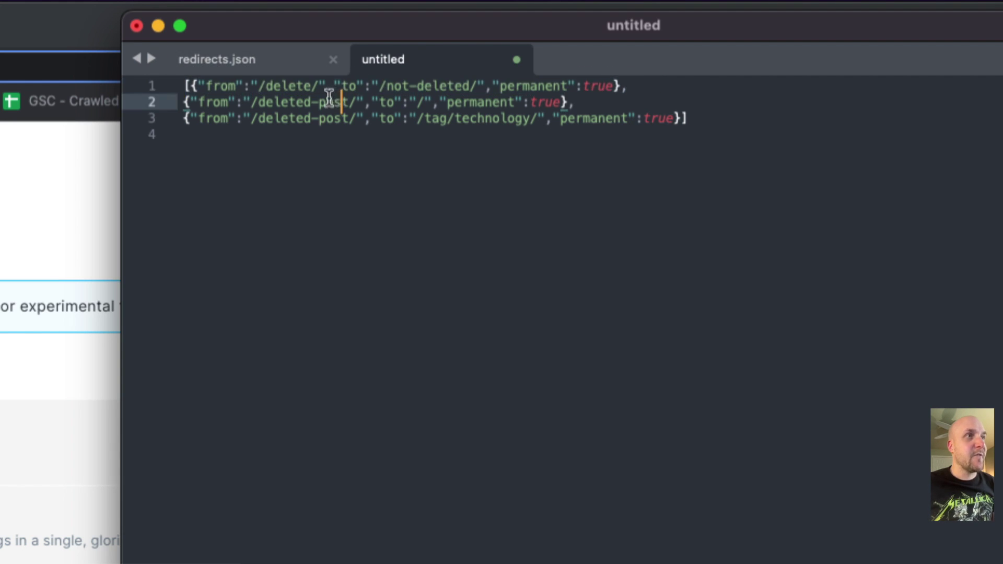
pyautogui.click(286, 102)
pyautogui.press('Right')
pyautogui.press('Right')
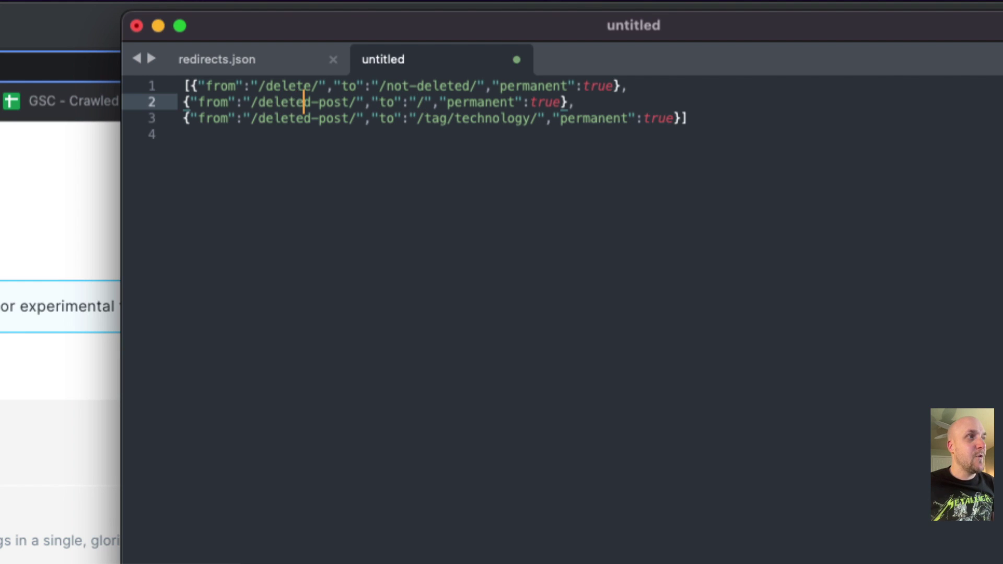
pyautogui.press('Delete')
pyautogui.press('Delete')
pyautogui.press('Delete')
pyautogui.press('Delete')
pyautogui.press('Delete')
pyautogui.press('Delete')
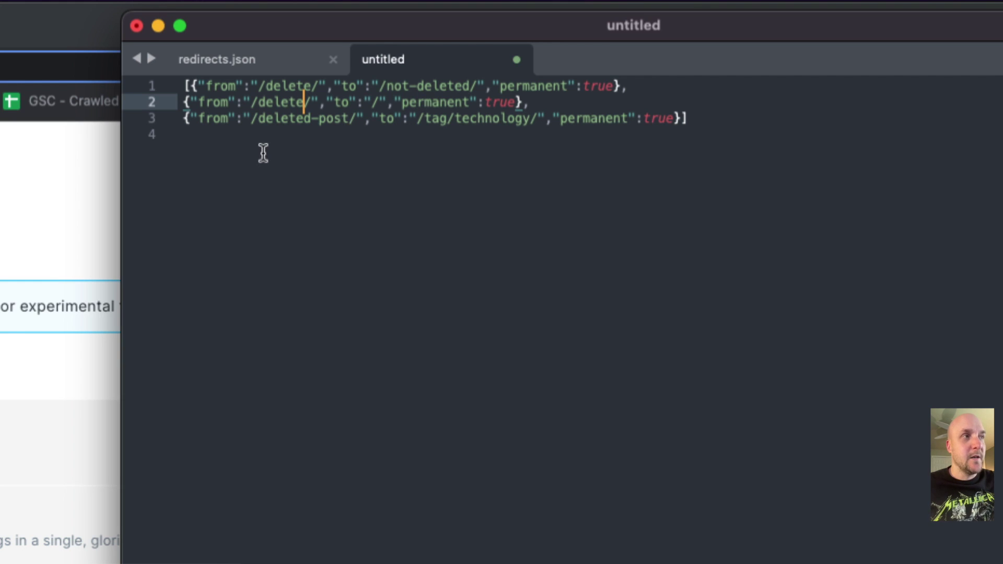
pyautogui.click(58, 180)
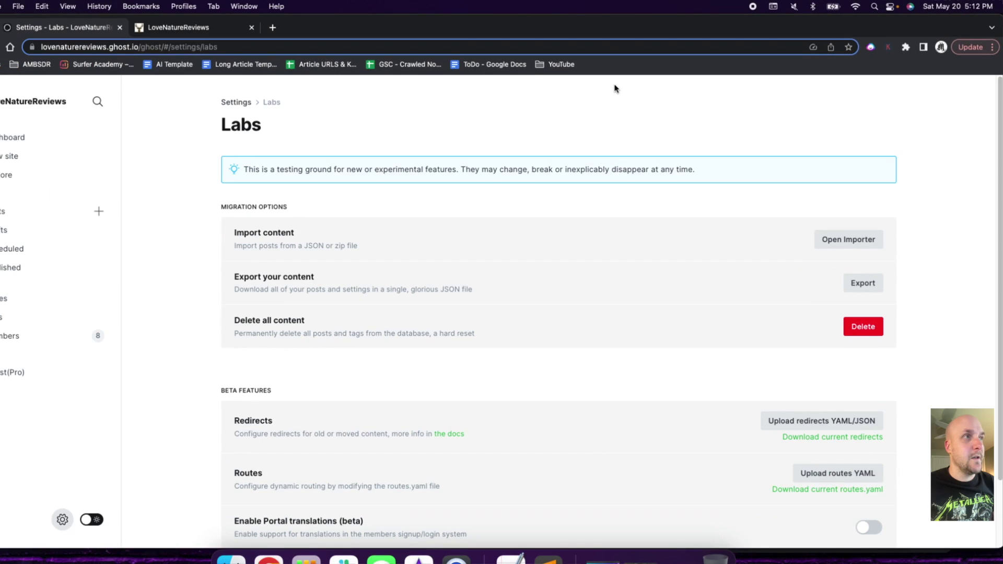
# - Inspect the About page's URL slug in Ghost, then return to the /delete/ 404 and Sublime Text
pyautogui.click(220, 29)
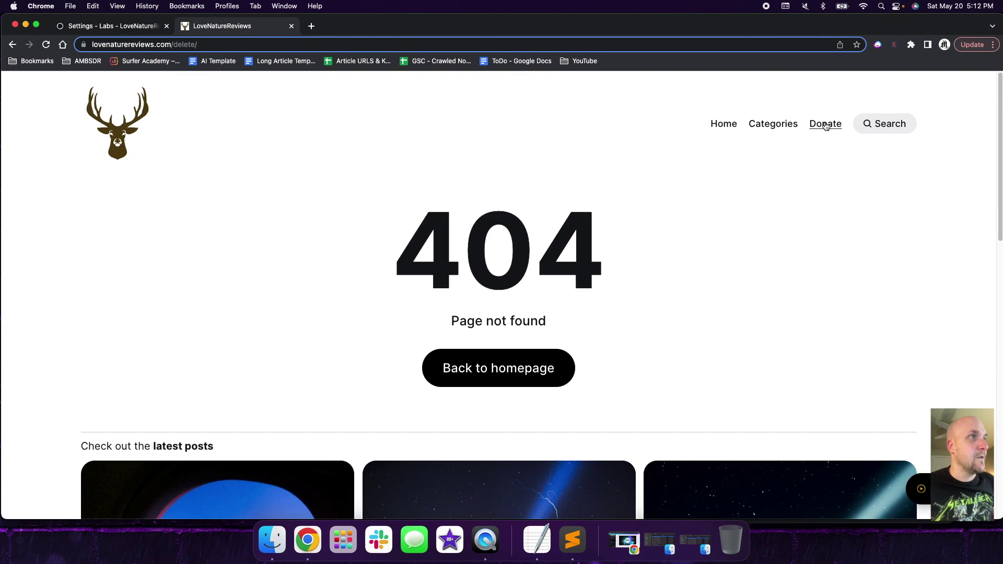
pyautogui.click(119, 27)
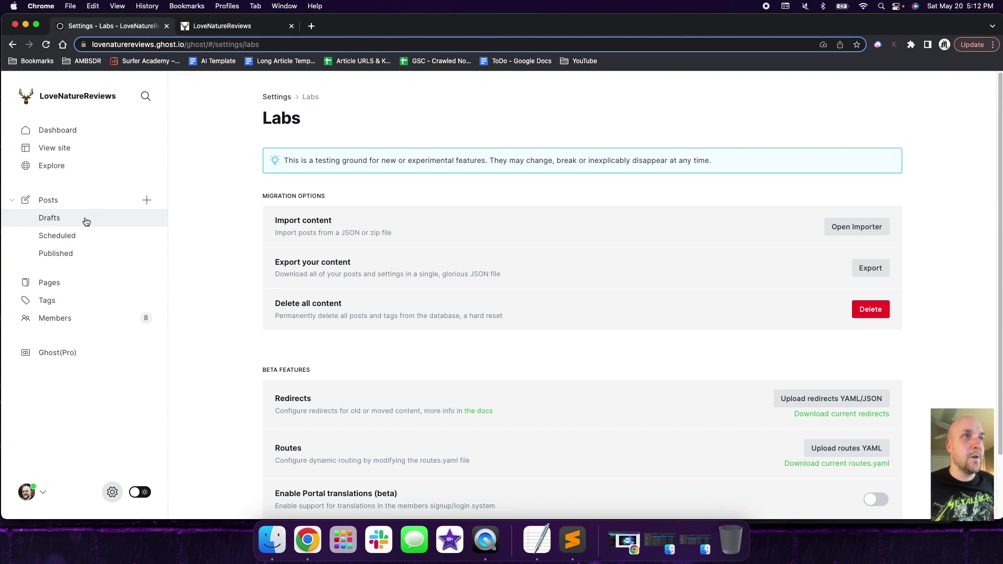
pyautogui.click(83, 289)
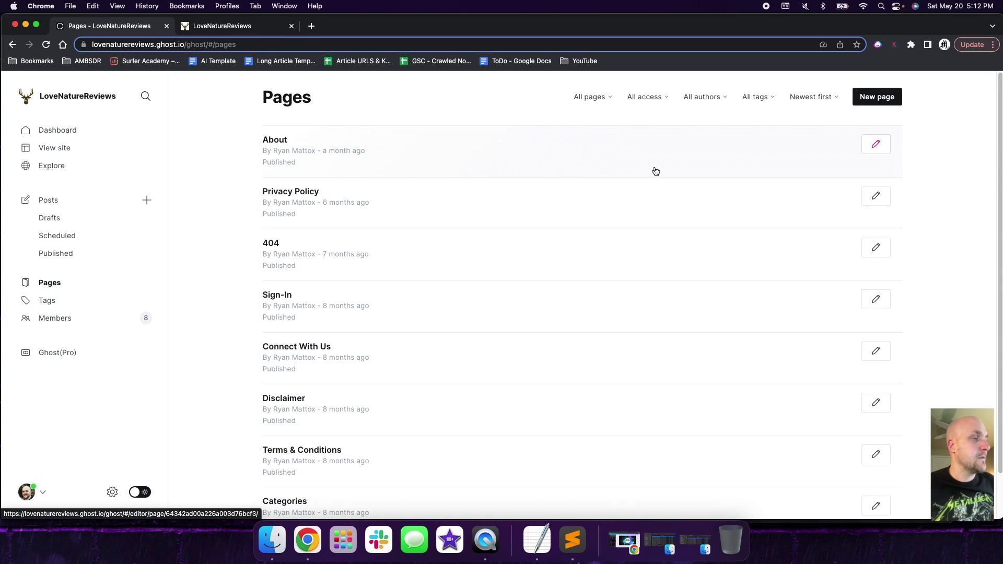
pyautogui.click(876, 150)
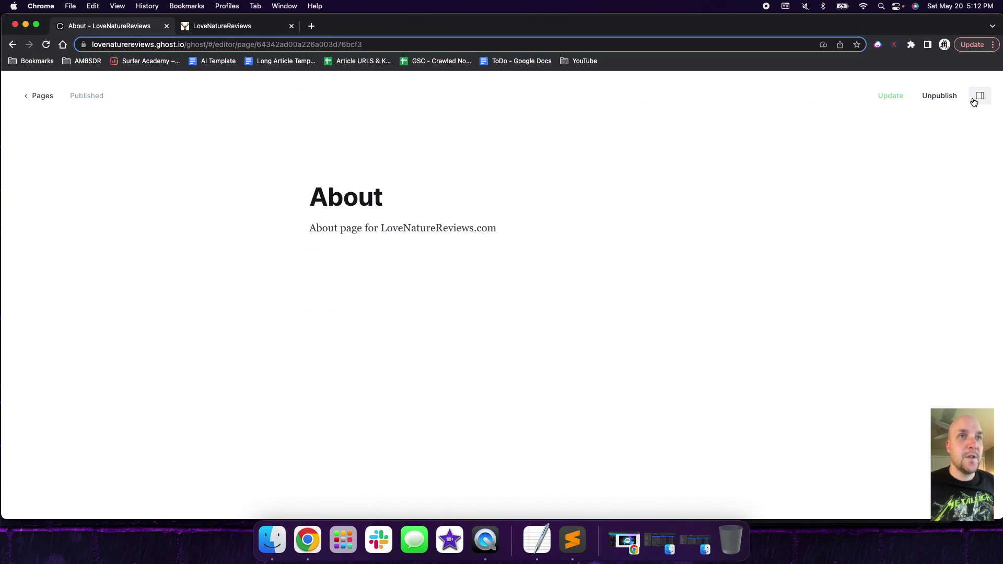
pyautogui.click(978, 96)
pyautogui.click(829, 140)
pyautogui.doubleClick(829, 140)
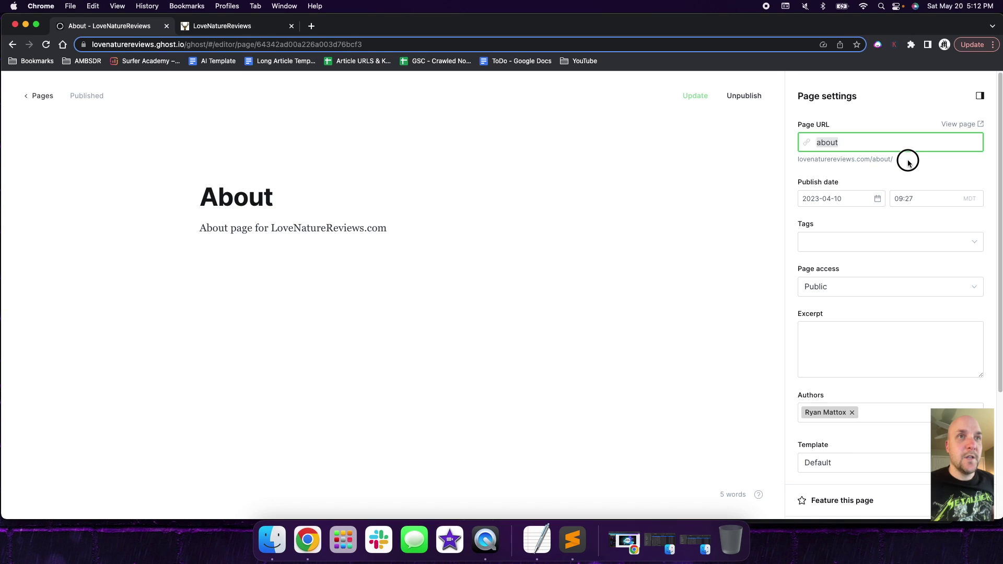
pyautogui.click(908, 162)
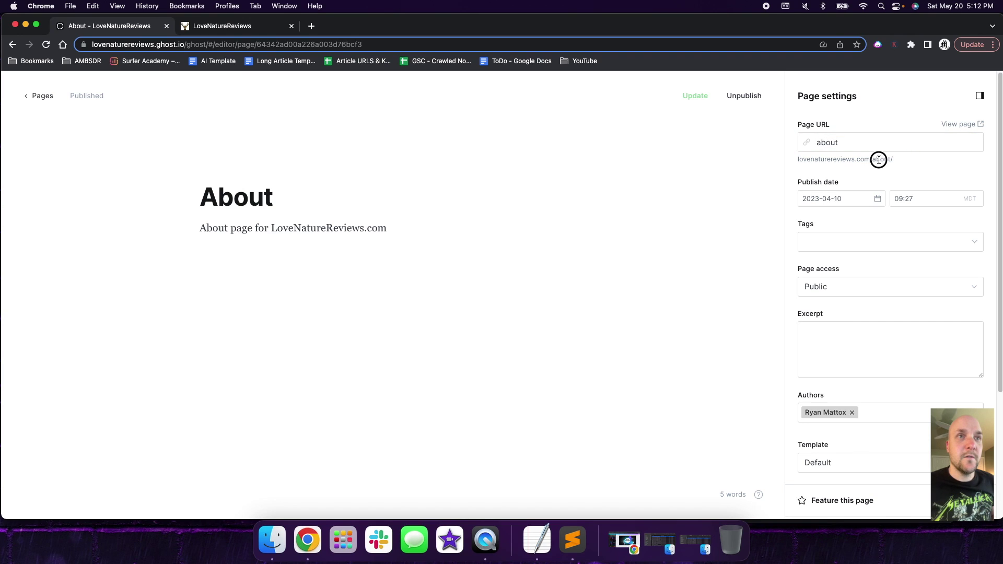
pyautogui.click(235, 26)
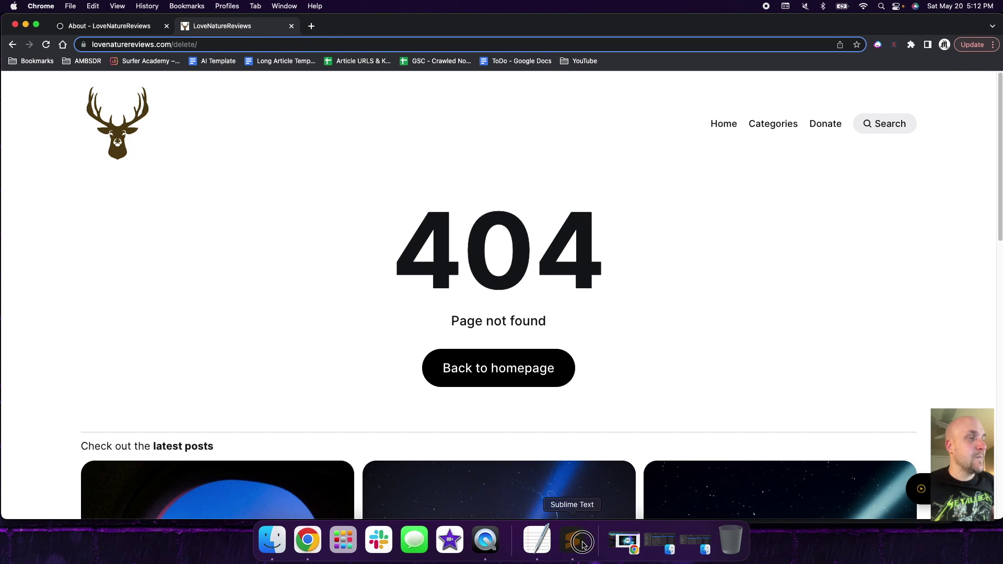
pyautogui.click(573, 540)
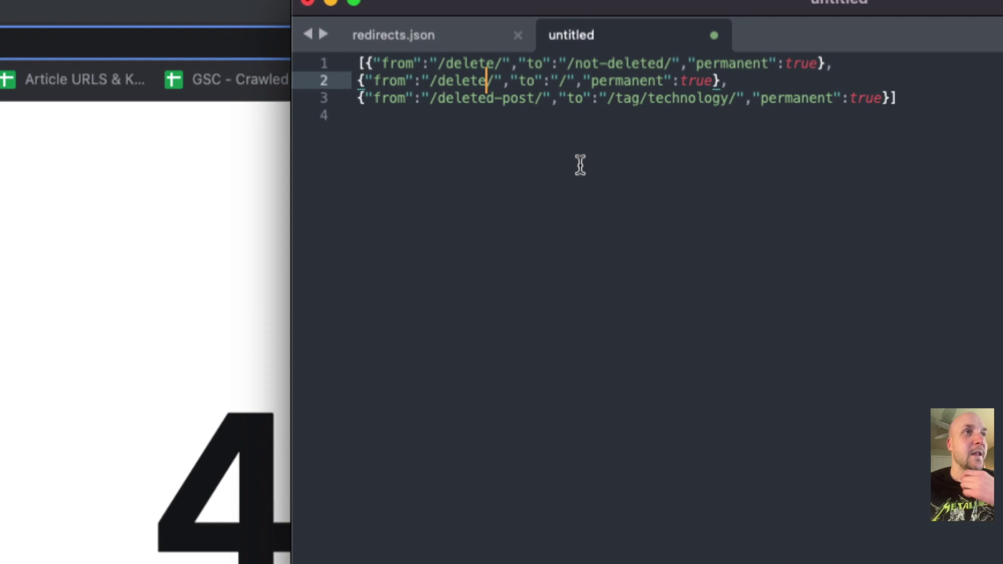
pyautogui.click(565, 80)
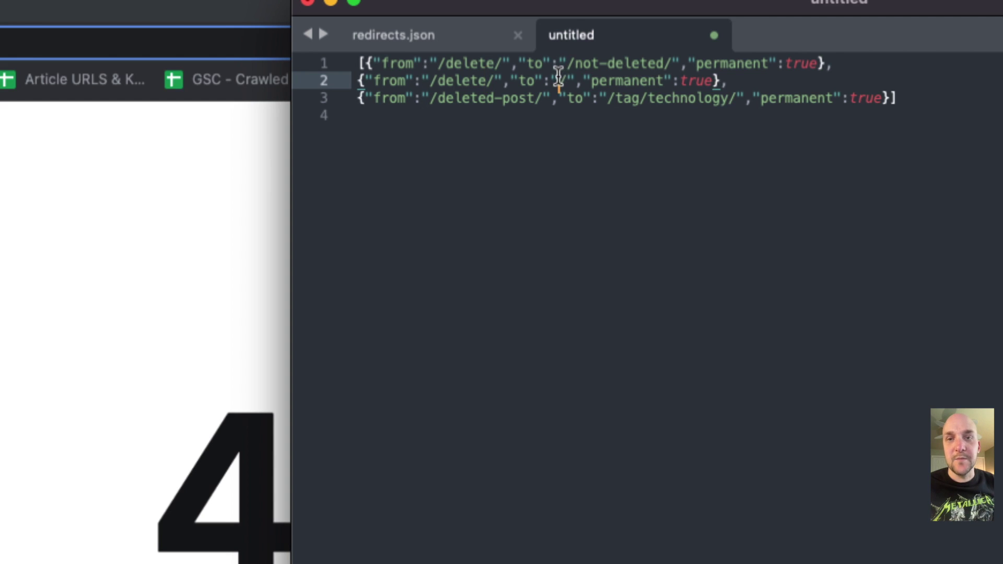
pyautogui.click(592, 81)
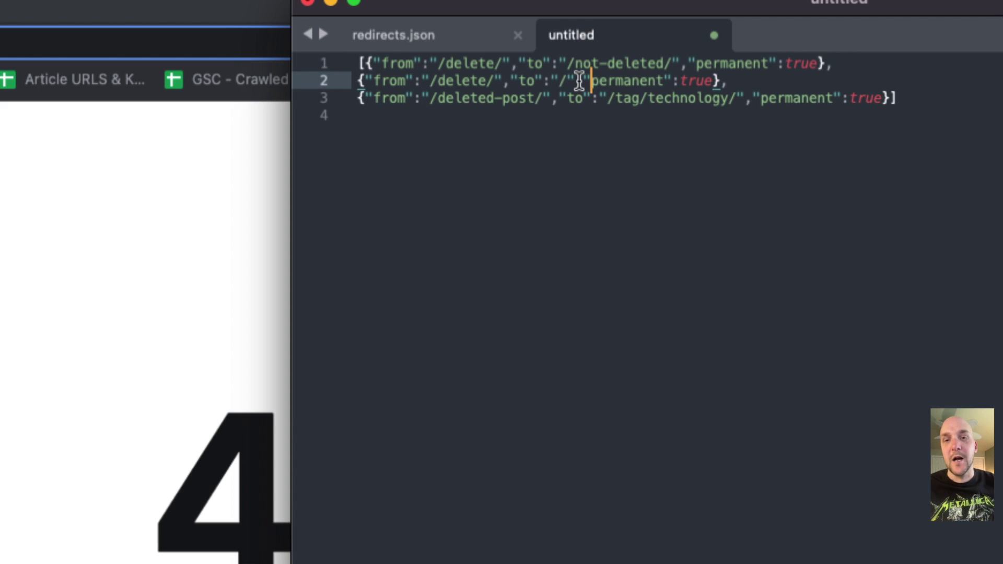
pyautogui.moveTo(743, 80); pyautogui.dragTo(701, 80)
pyautogui.click(703, 80)
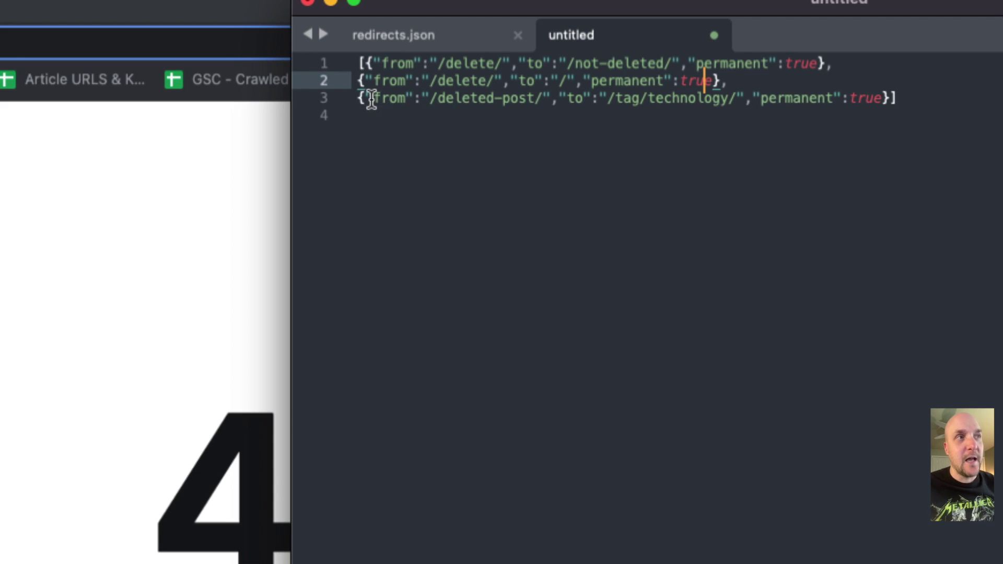
# - Trim the third rule's source path from /deleted-post/ to /delete/
pyautogui.moveTo(372, 98); pyautogui.dragTo(535, 98)
pyautogui.click(484, 98)
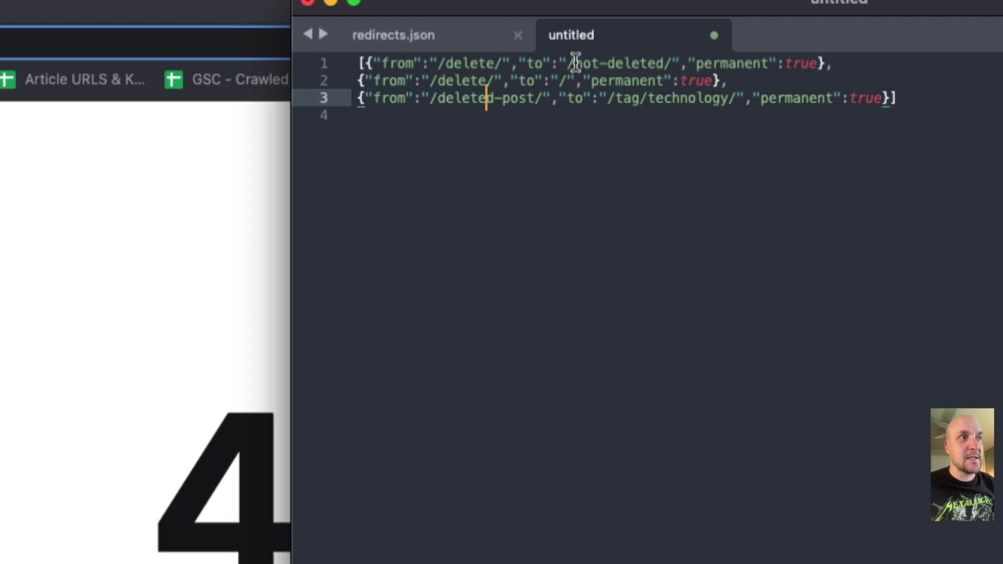
pyautogui.press('Delete')
pyautogui.press('Delete')
pyautogui.press('Delete')
pyautogui.press('Delete')
pyautogui.press('Delete')
pyautogui.press('Delete')
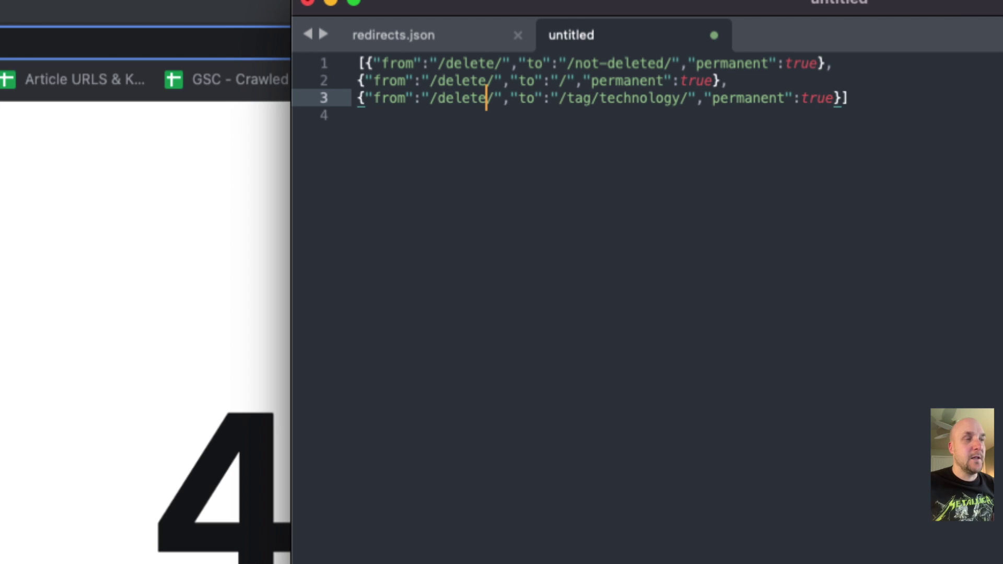
# - Check line 3's /tag/technology/ target and permanent flag are intact
pyautogui.click(478, 97)
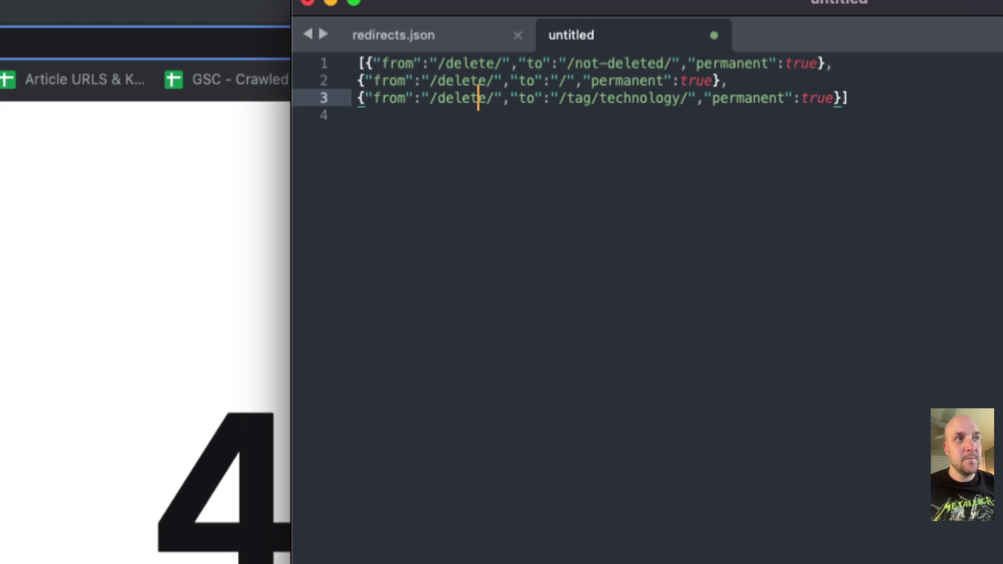
pyautogui.press('Right')
pyautogui.press('Right')
pyautogui.press('Right')
pyautogui.press('Right')
pyautogui.press('Right')
pyautogui.press('Right')
pyautogui.press('Right')
pyautogui.press('Right')
pyautogui.press('Right')
pyautogui.press('Right')
pyautogui.press('Right')
pyautogui.press('Right')
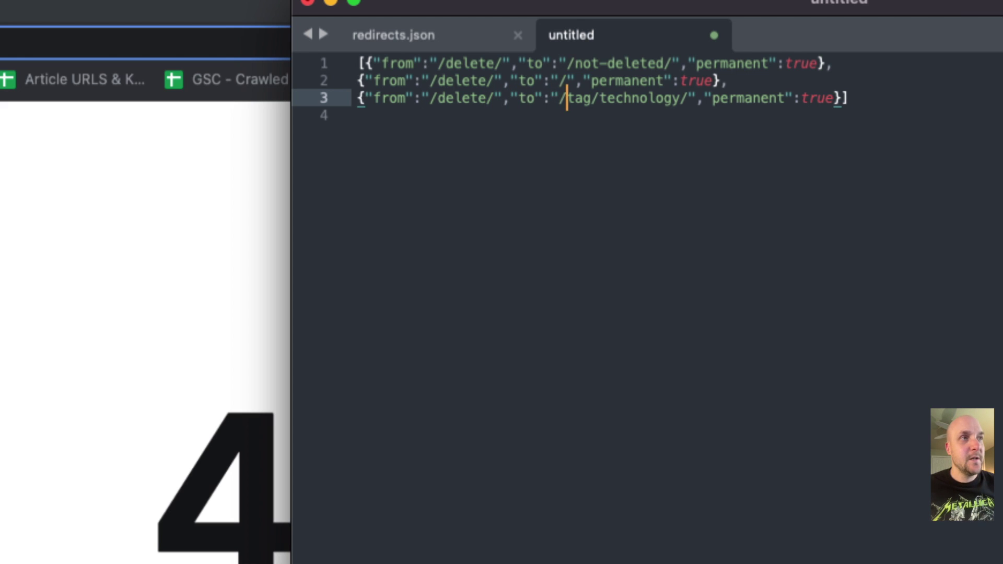
pyautogui.press('Right')
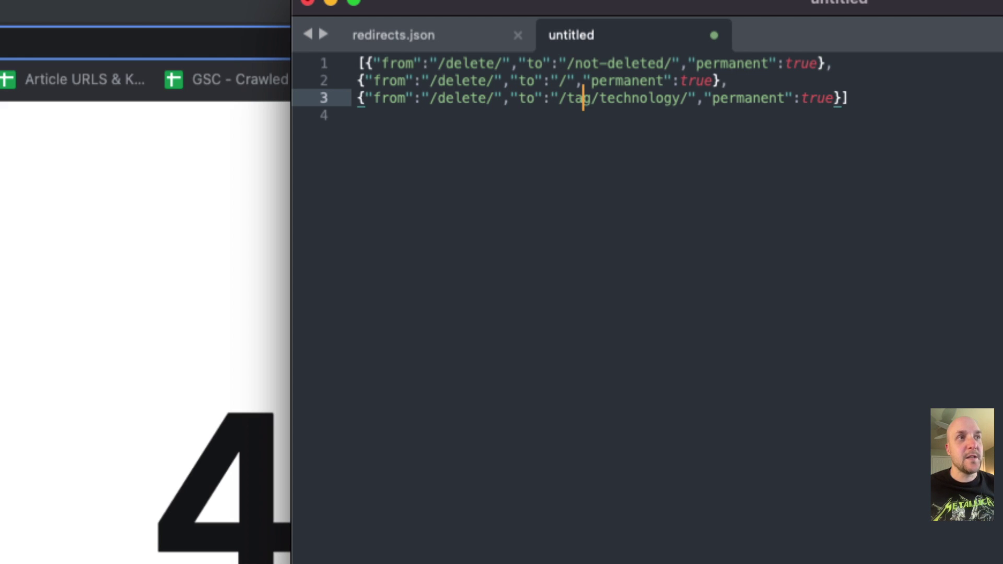
pyautogui.press('Right')
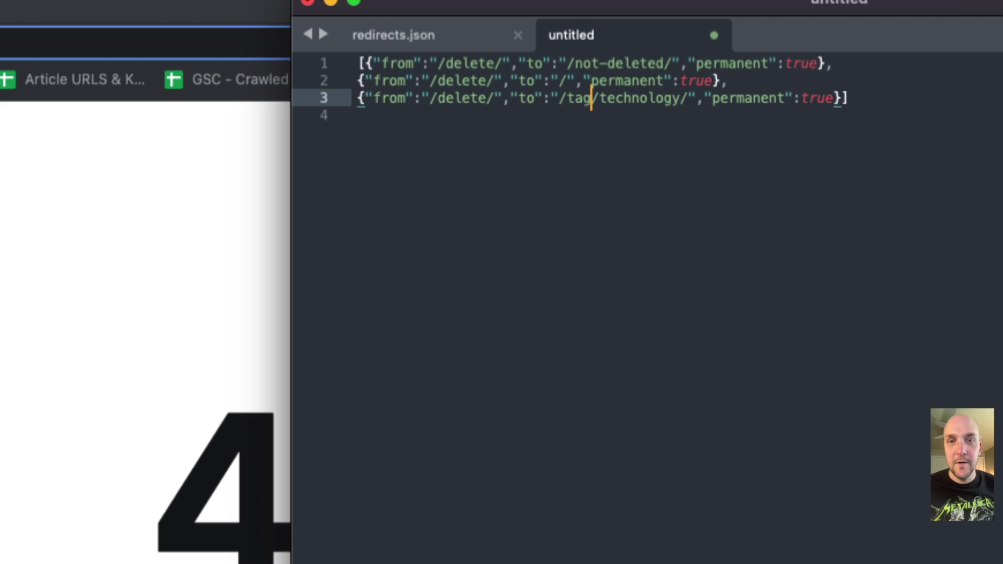
pyautogui.press('Right')
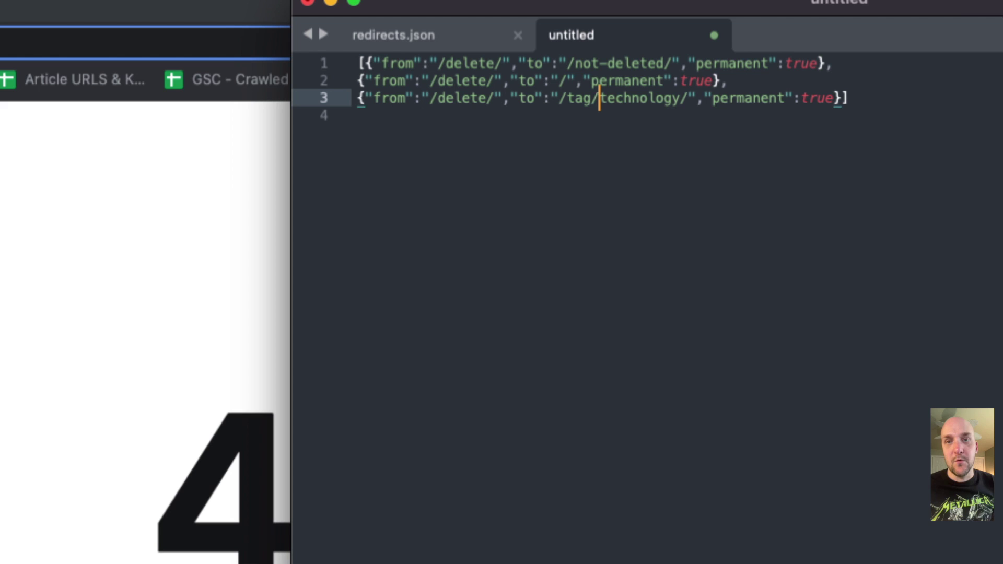
pyautogui.press('Right')
pyautogui.press('Right')
pyautogui.press('Left')
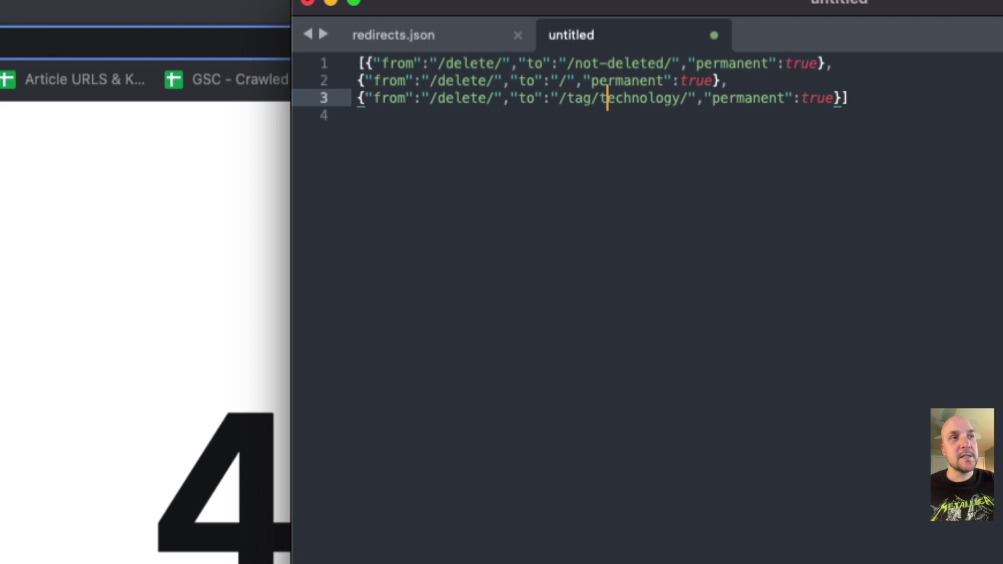
pyautogui.press('Left')
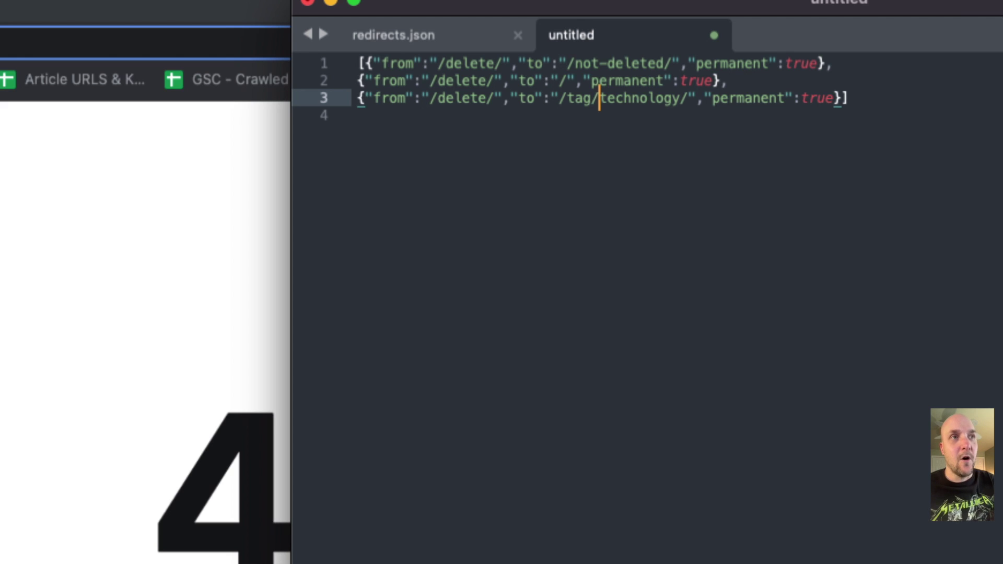
pyautogui.press('Right')
pyautogui.press('Right')
pyautogui.press('Right')
pyautogui.press('Right')
pyautogui.press('Right')
pyautogui.press('Right')
pyautogui.press('Right')
pyautogui.press('Right')
pyautogui.press('Right')
pyautogui.press('Right')
pyautogui.press('Right')
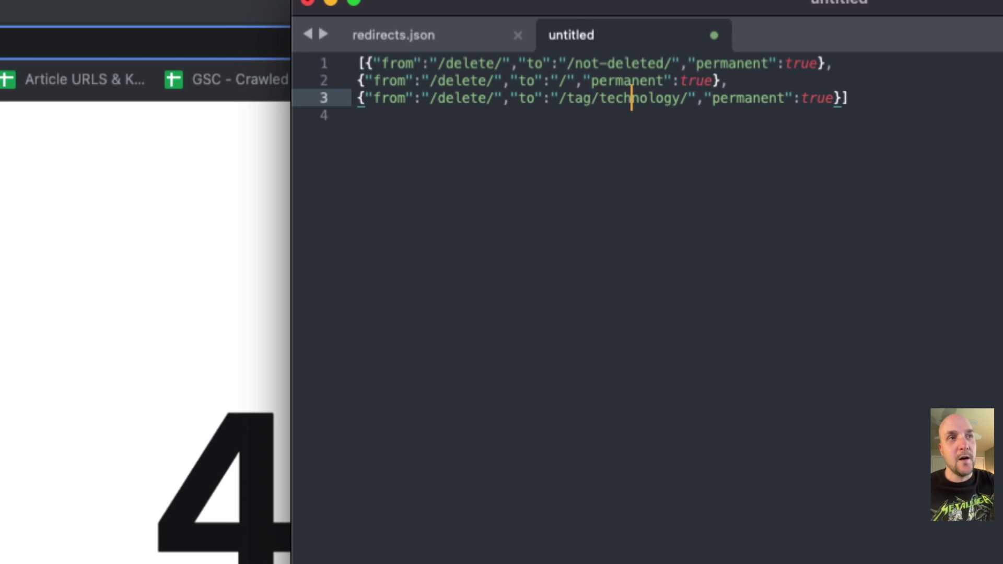
pyautogui.press('Right')
pyautogui.press('Right')
pyautogui.press('Right')
pyautogui.press('Right')
pyautogui.press('Right')
pyautogui.press('Right')
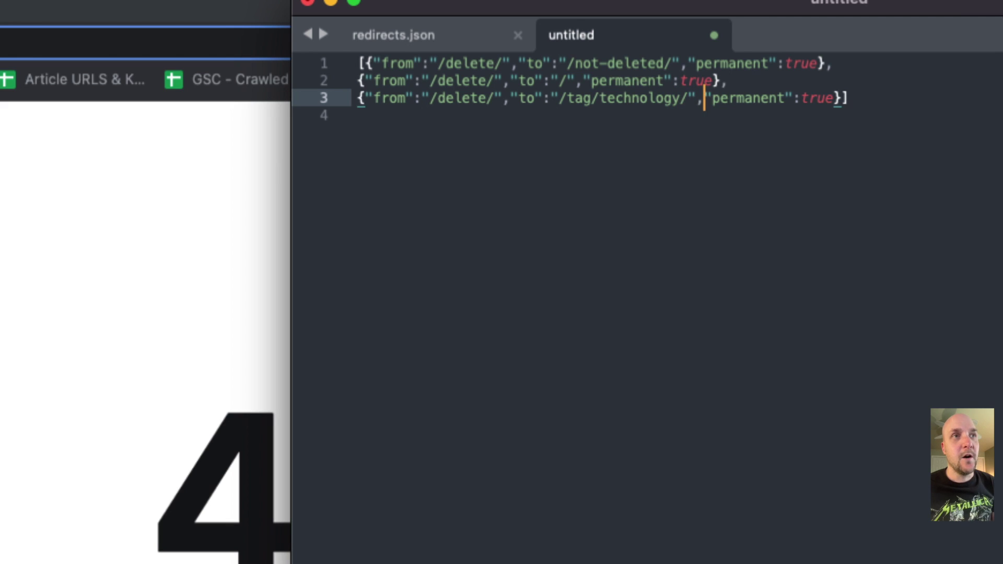
pyautogui.press('Right')
pyautogui.press('Right')
pyautogui.press('Right')
pyautogui.press('Right')
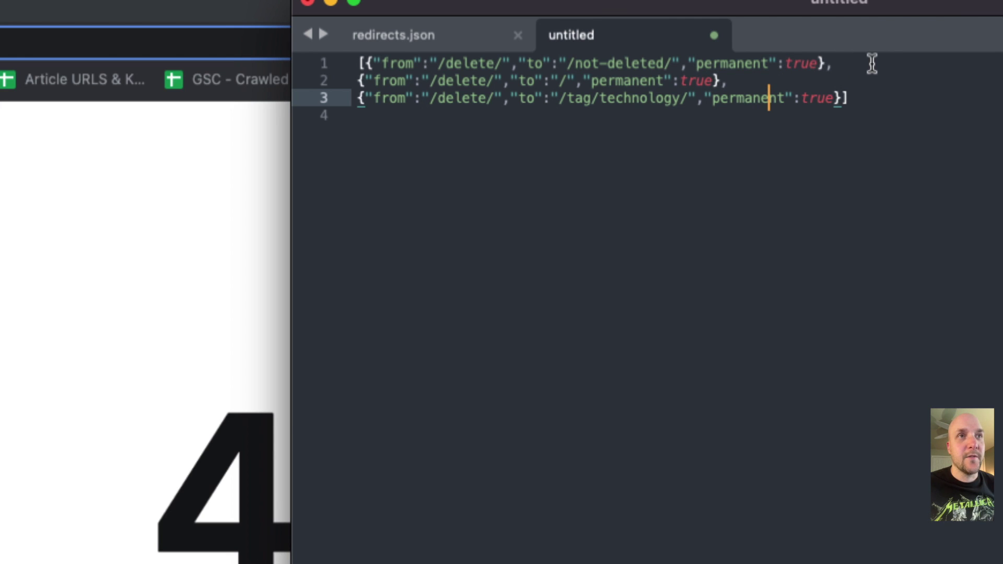
# - Move the caret past the ends of lines 2 and 3 onto empty line 4
pyautogui.click(717, 81)
pyautogui.click(740, 81)
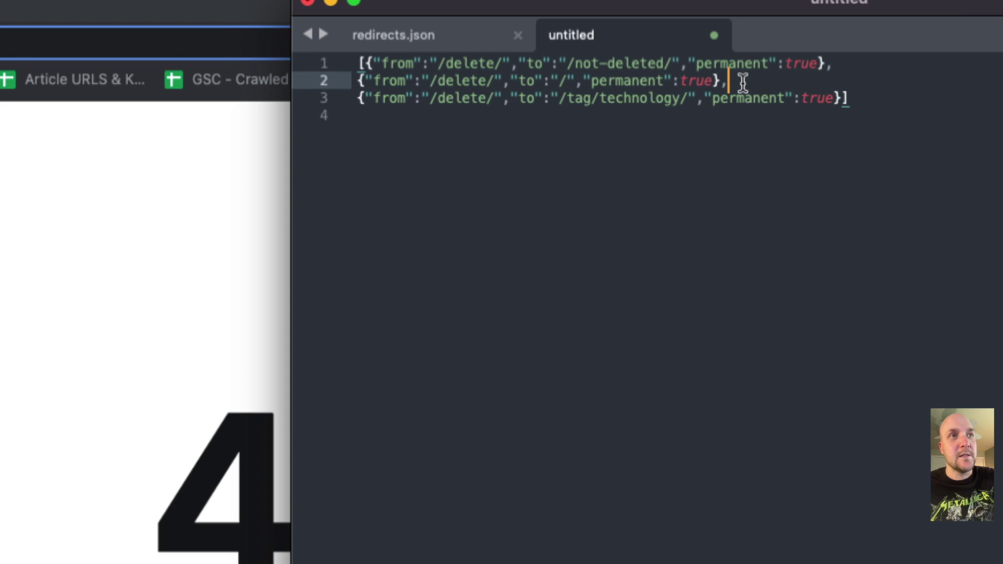
pyautogui.click(838, 100)
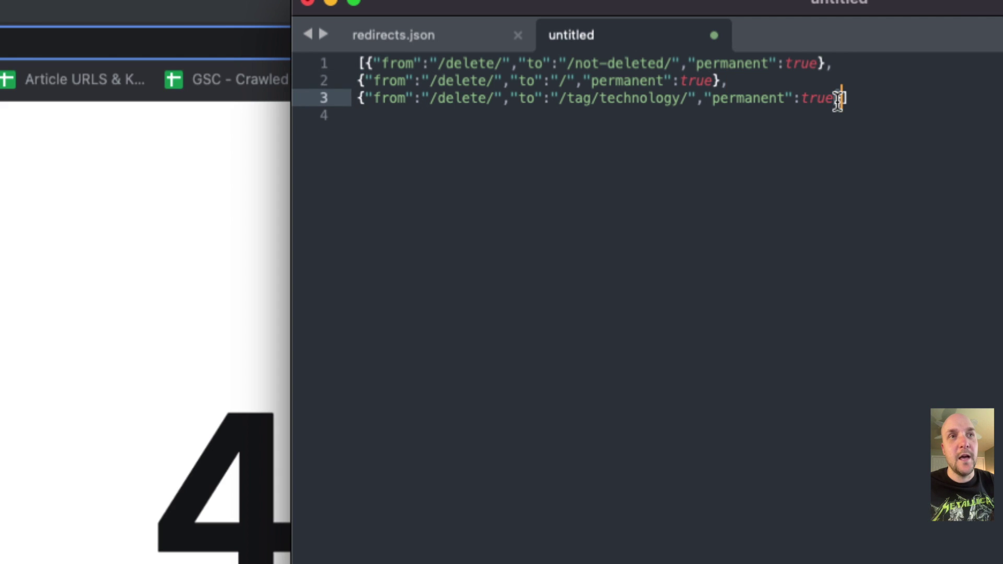
pyautogui.click(880, 109)
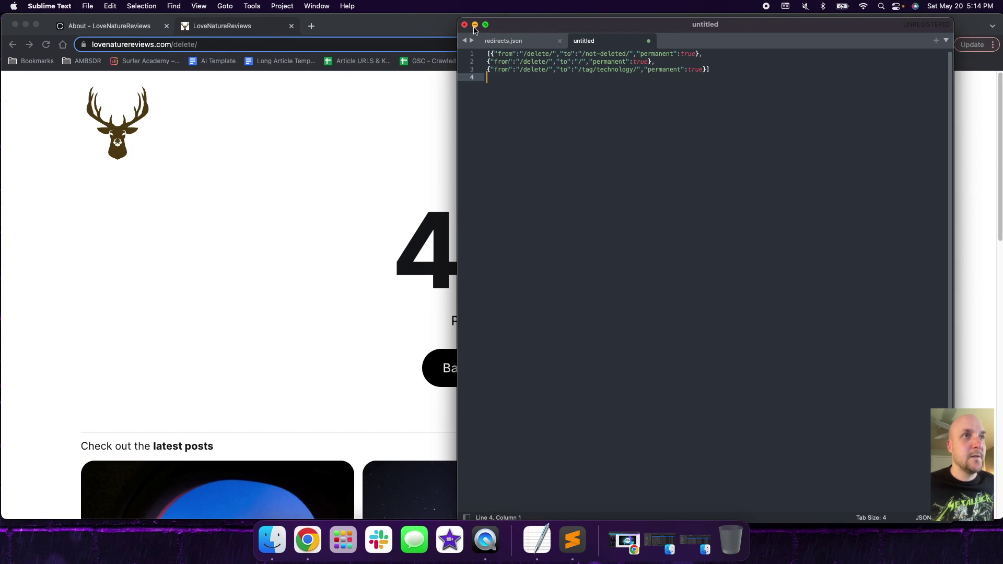
# - Go from the Ghost editor to the site's Labs settings
pyautogui.click(475, 25)
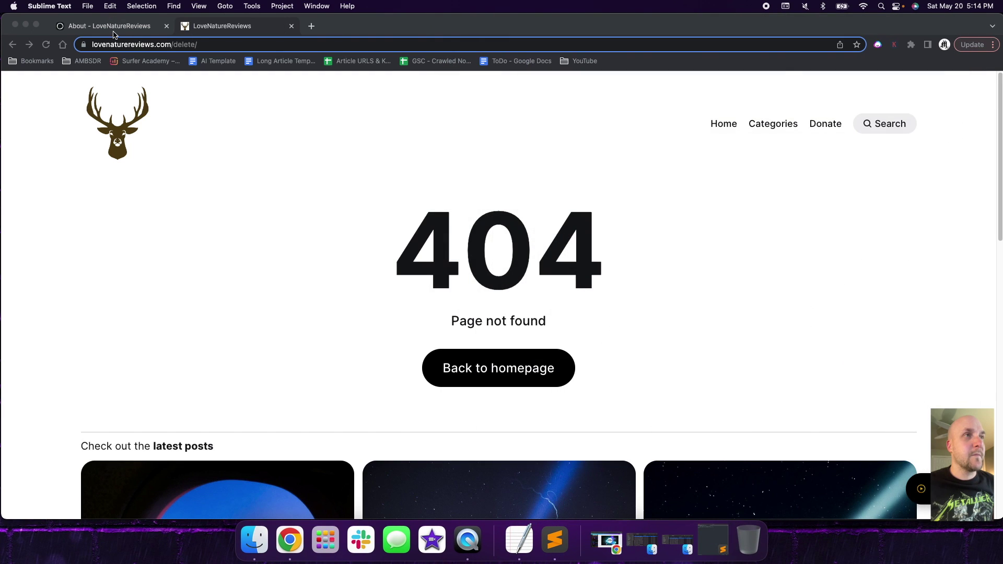
pyautogui.click(115, 30)
pyautogui.click(39, 96)
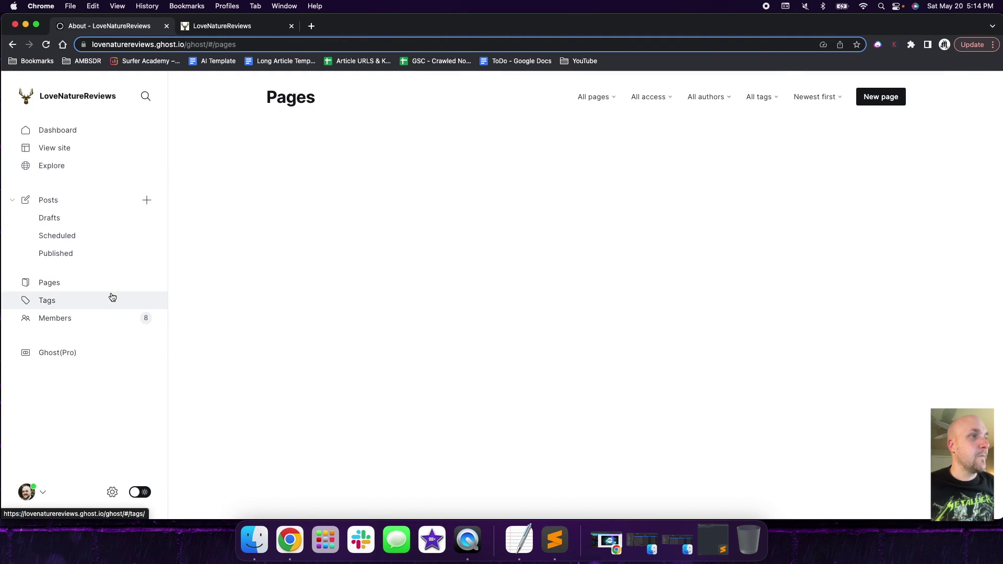
pyautogui.click(120, 492)
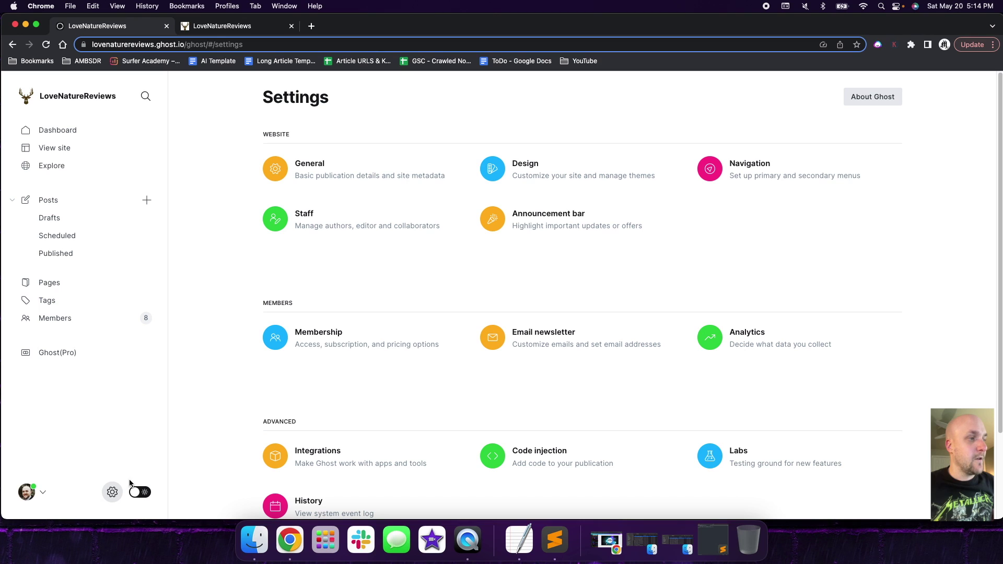
pyautogui.click(712, 452)
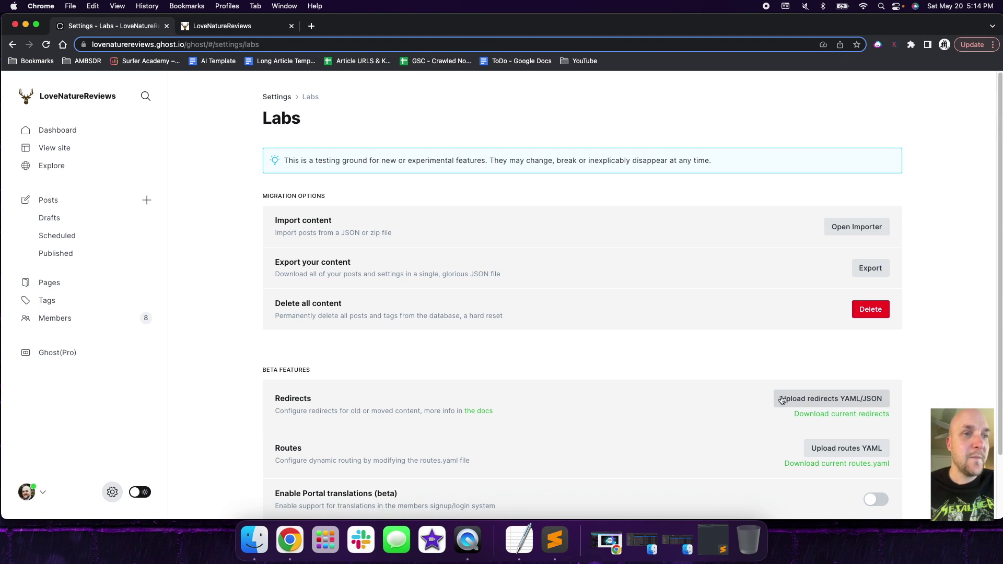
# - Upload AMBSDR/redirects.json as the site's redirects file
pyautogui.click(835, 399)
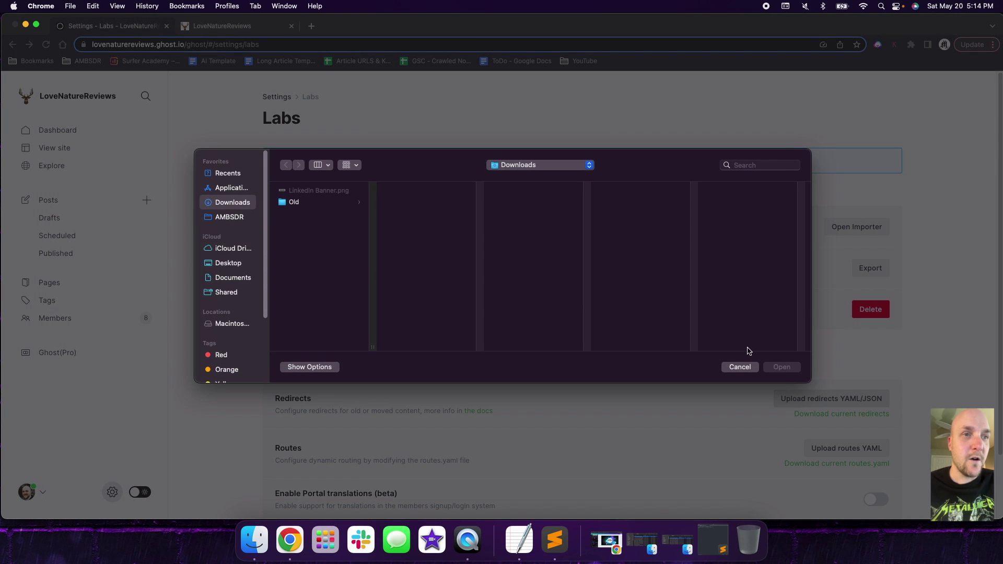
pyautogui.click(241, 219)
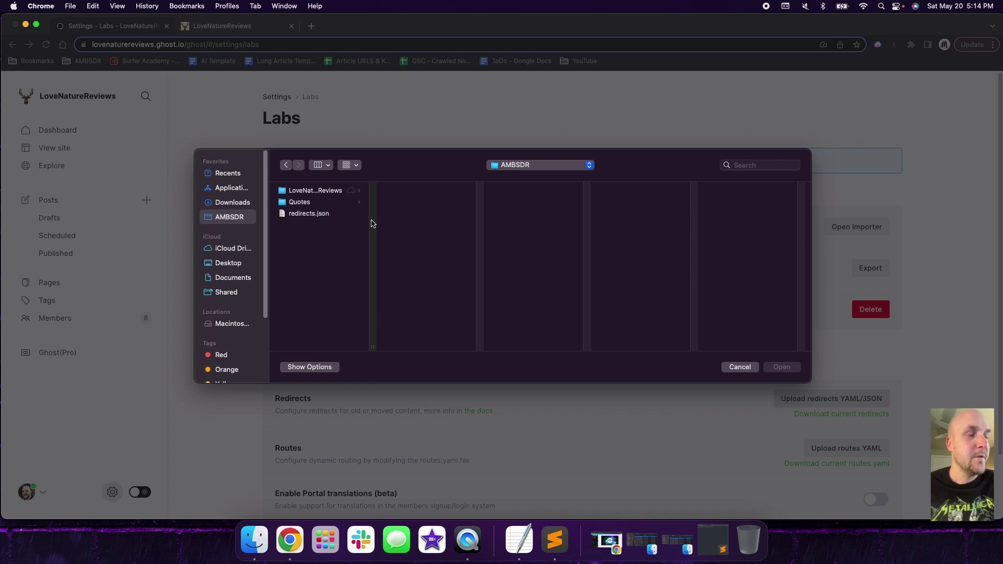
pyautogui.click(309, 213)
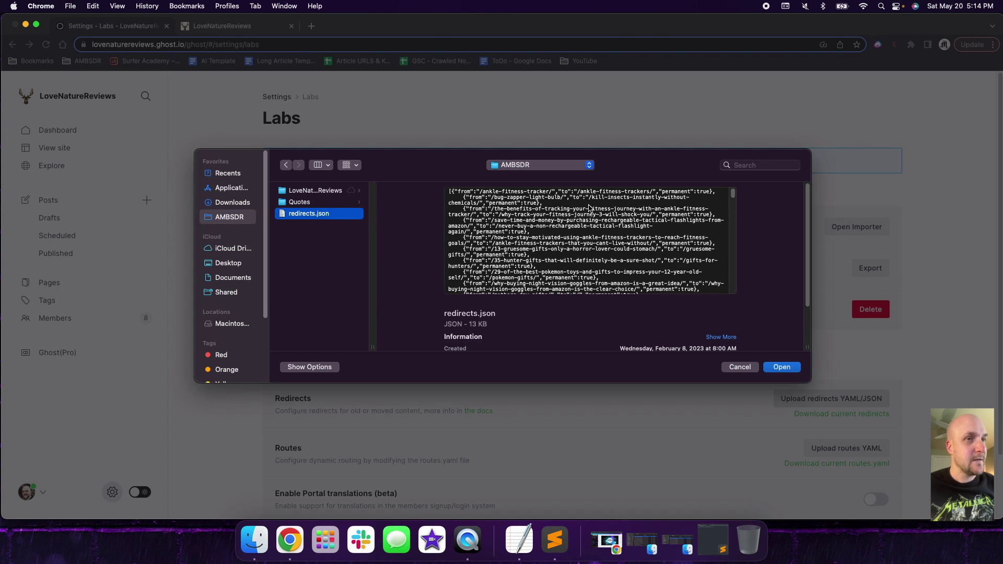
pyautogui.scroll(-15, 589, 208)
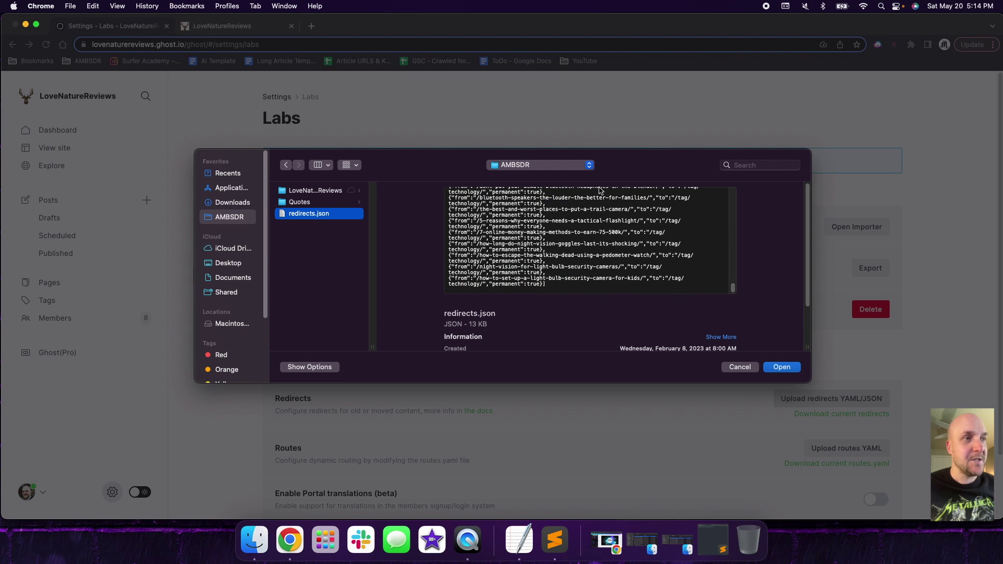
pyautogui.scroll(3, 629, 267)
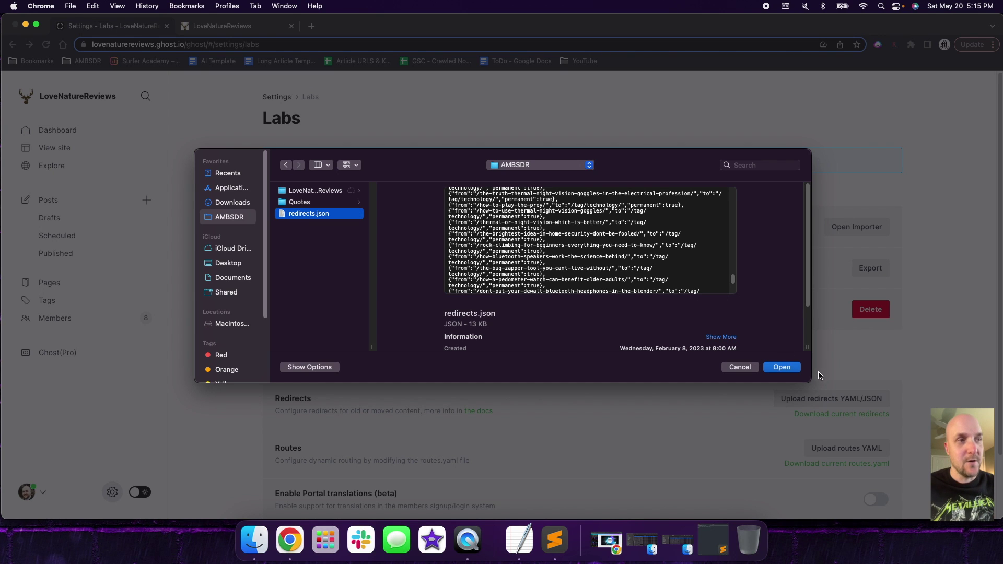
pyautogui.click(783, 367)
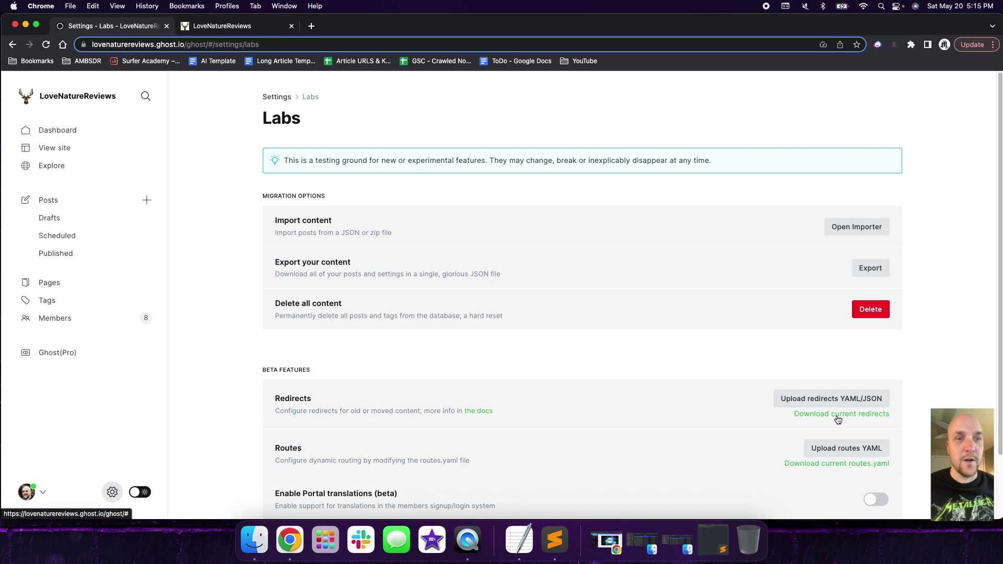
pyautogui.click(555, 539)
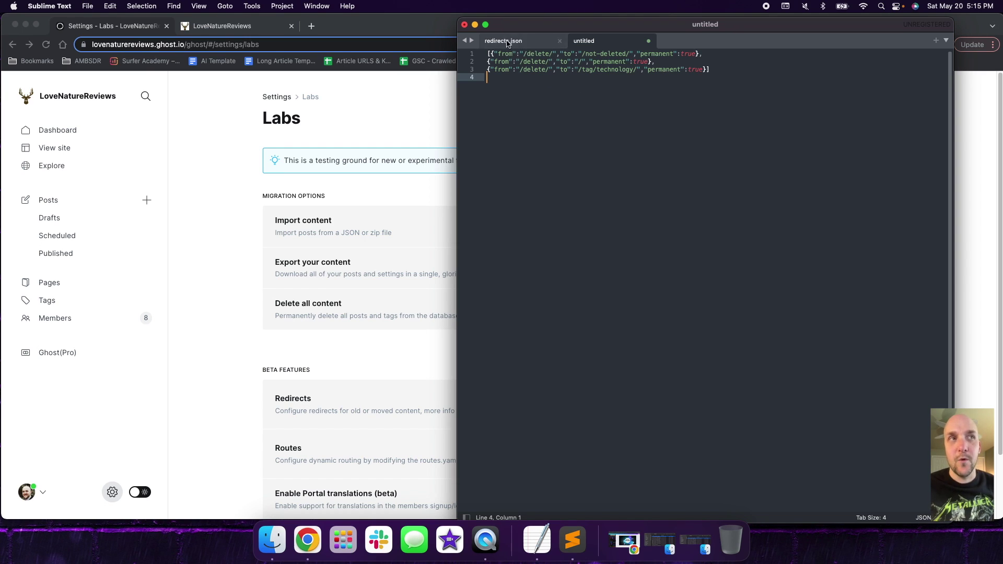
# - Copy the housewarming-gifts slug from line 12 of redirects.json
pyautogui.click(475, 25)
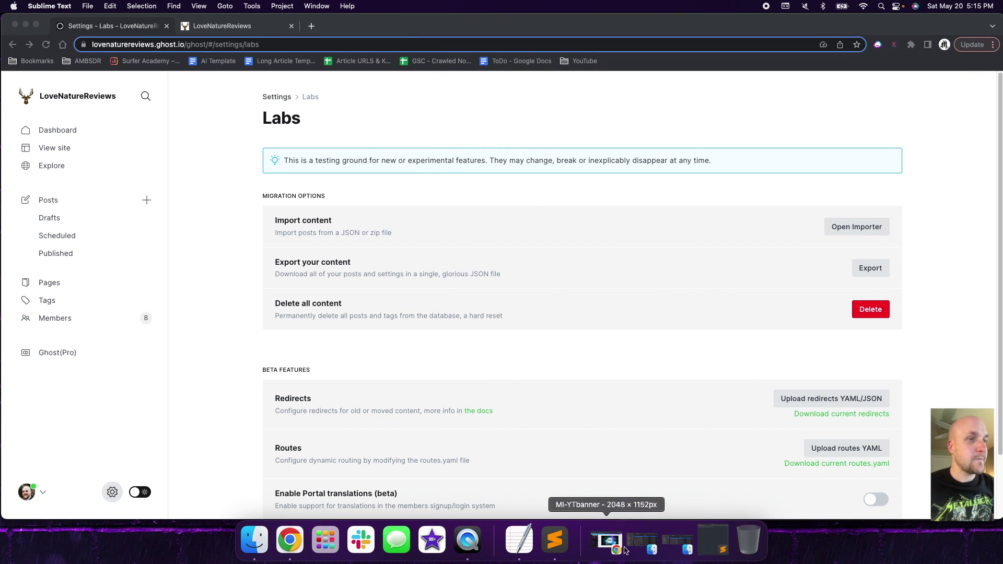
pyautogui.click(713, 539)
pyautogui.hotkey('ctrl', 'Tab')
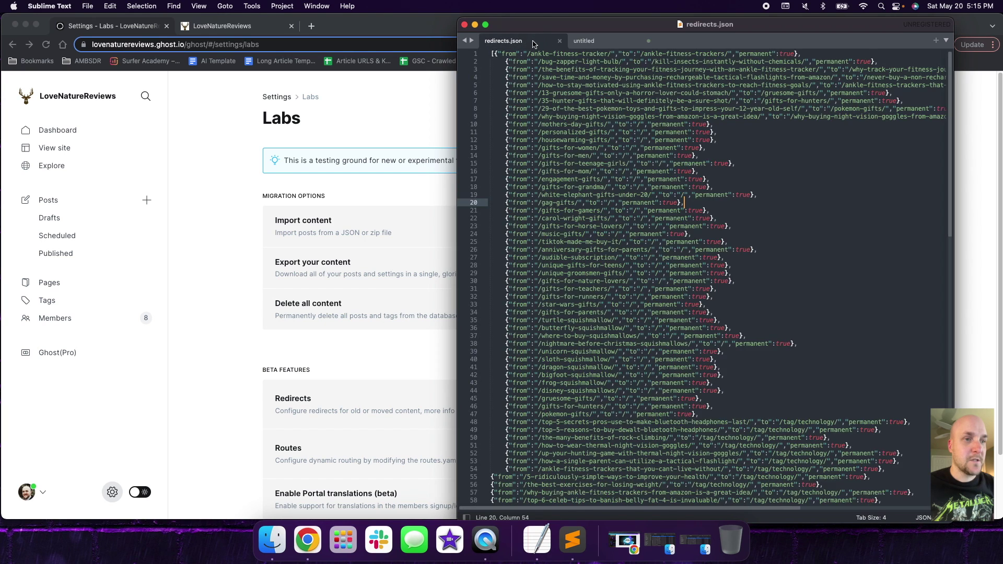
pyautogui.moveTo(608, 140)
pyautogui.mouseDown()
pyautogui.moveTo(545, 140)
pyautogui.moveTo(608, 141)
pyautogui.mouseUp()
pyautogui.press('super+c')
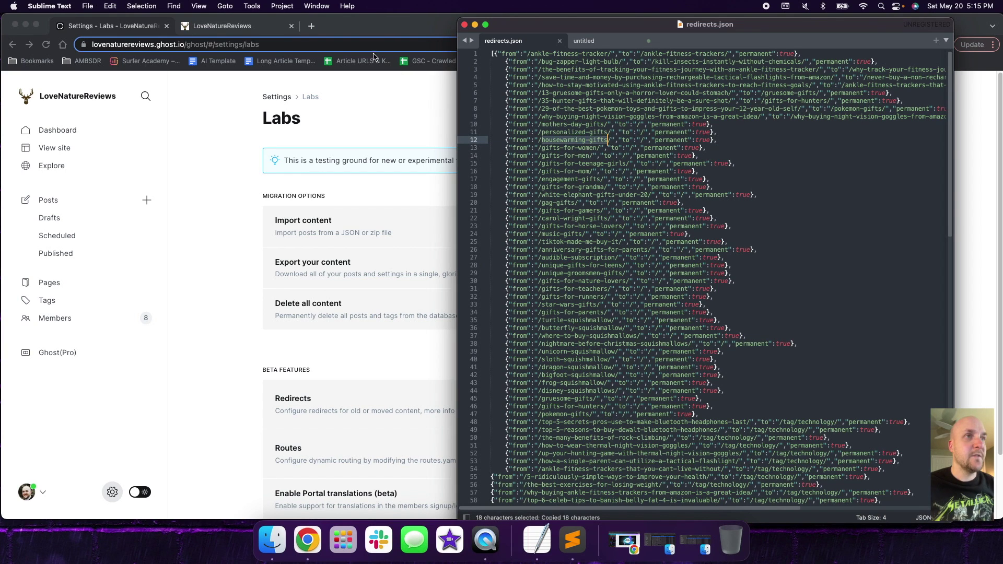
# - Load the housewarming-gifts URL on the live site to test the homepage redirect
pyautogui.click(365, 21)
pyautogui.click(243, 26)
pyautogui.click(238, 46)
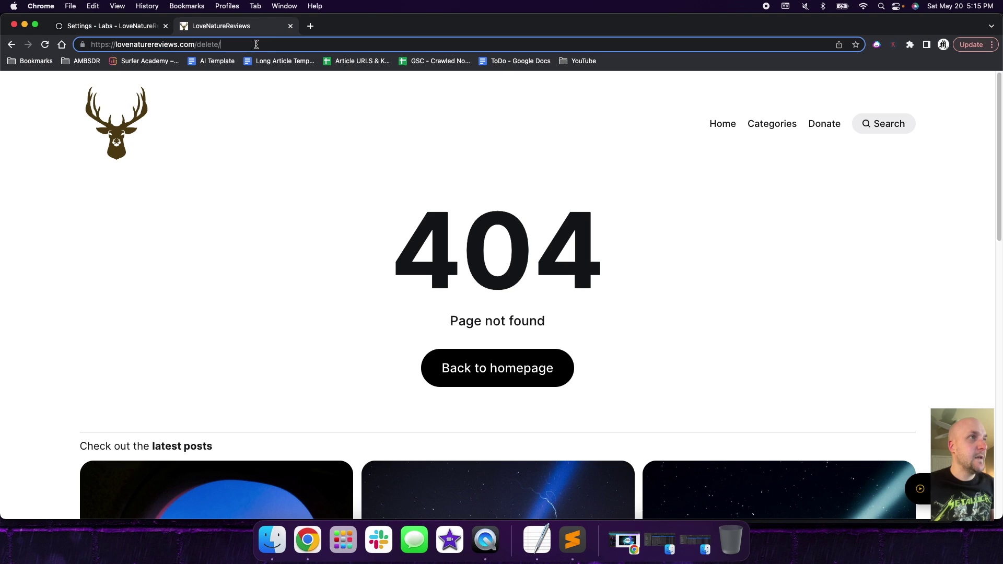
pyautogui.press('BackSpace')
pyautogui.press('BackSpace')
pyautogui.press('BackSpace')
pyautogui.press('BackSpace')
pyautogui.press('BackSpace')
pyautogui.press('BackSpace')
pyautogui.press('BackSpace')
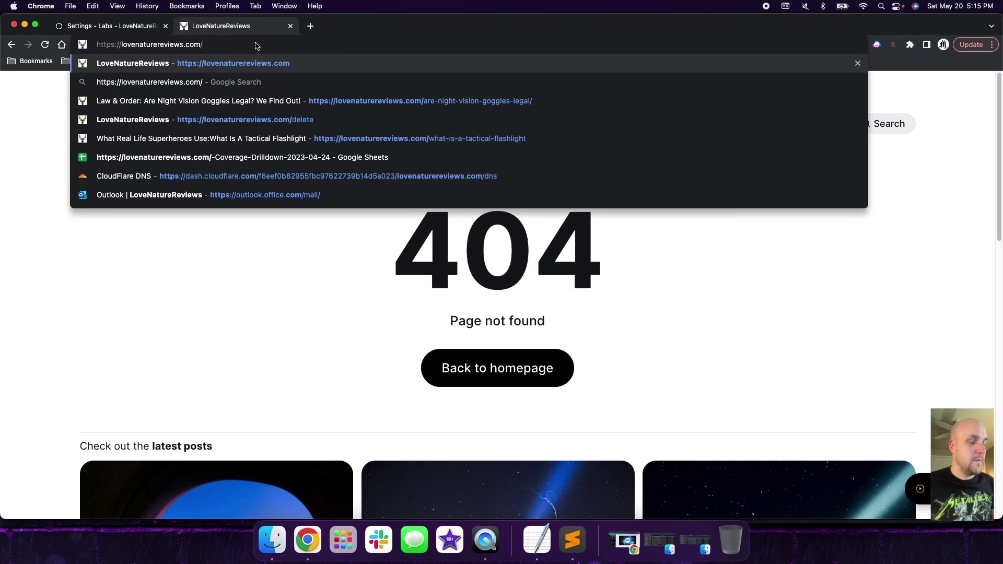
pyautogui.press('super+v')
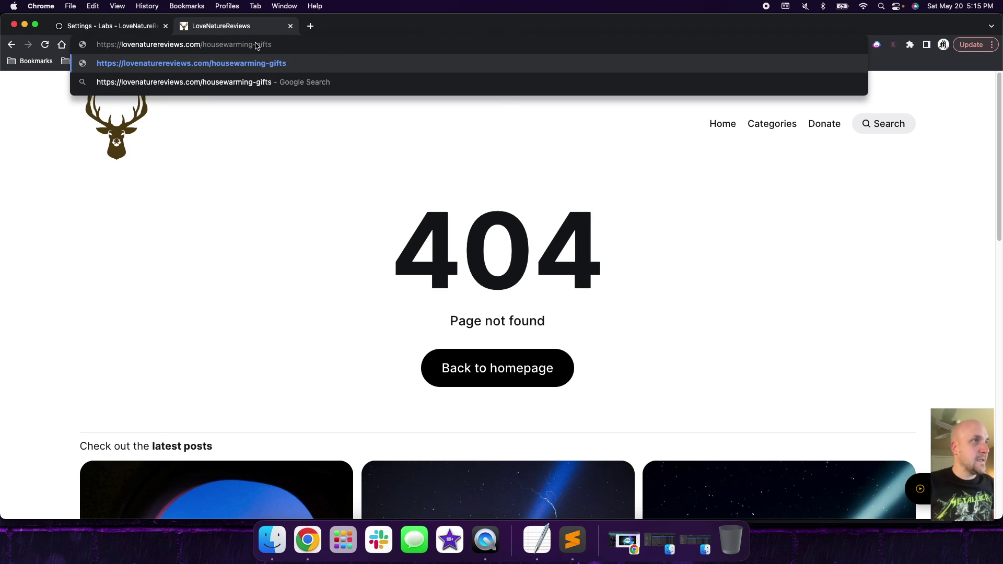
pyautogui.press('Return')
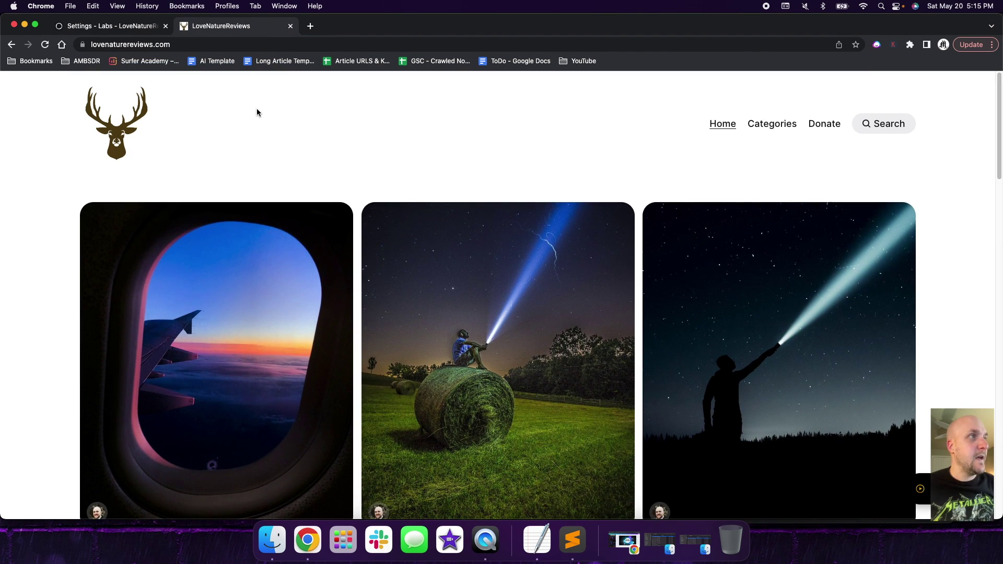
pyautogui.click(573, 541)
pyautogui.click(639, 149)
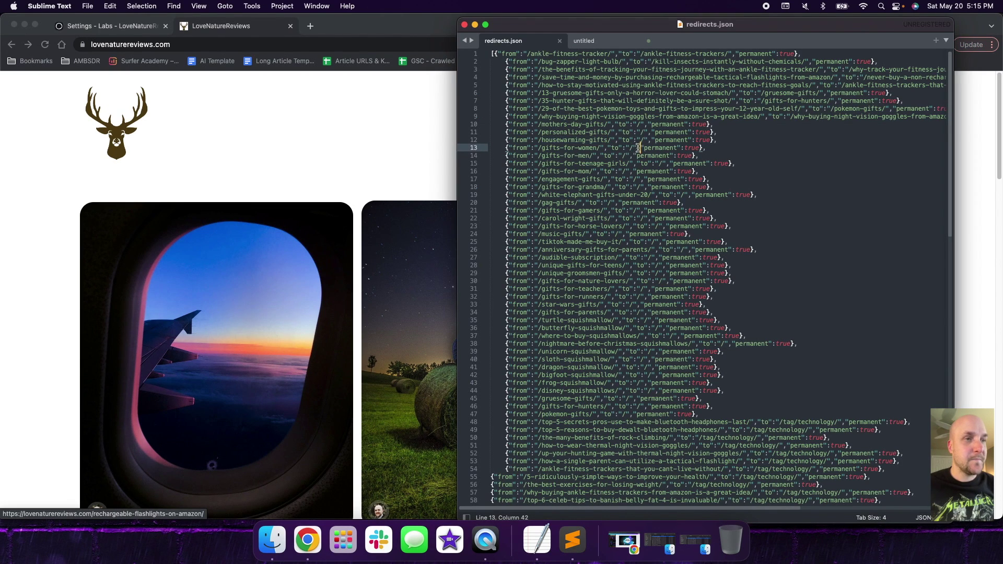
pyautogui.moveTo(661, 141)
pyautogui.mouseDown()
pyautogui.moveTo(634, 140)
pyautogui.moveTo(663, 140)
pyautogui.mouseUp()
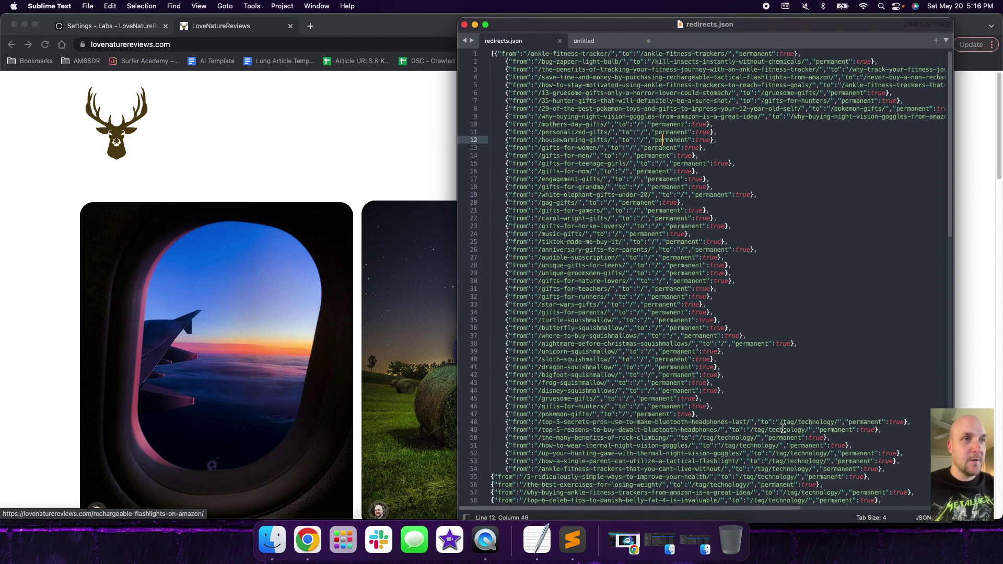
# - Load the line 48 bluetooth-headphones slug after lovenaturereviews.com/ in Chrome
pyautogui.moveTo(543, 421); pyautogui.dragTo(747, 424)
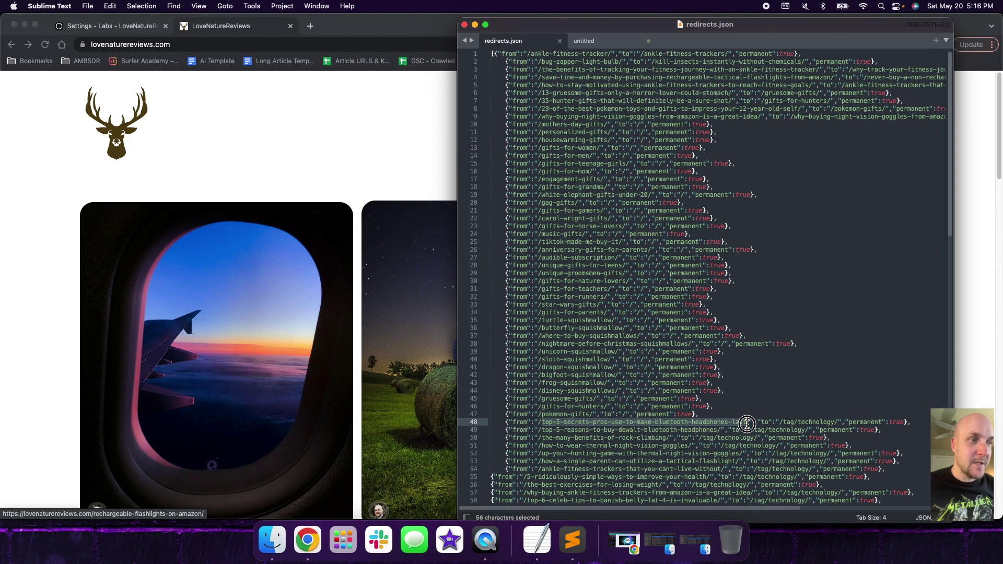
pyautogui.press('super+c')
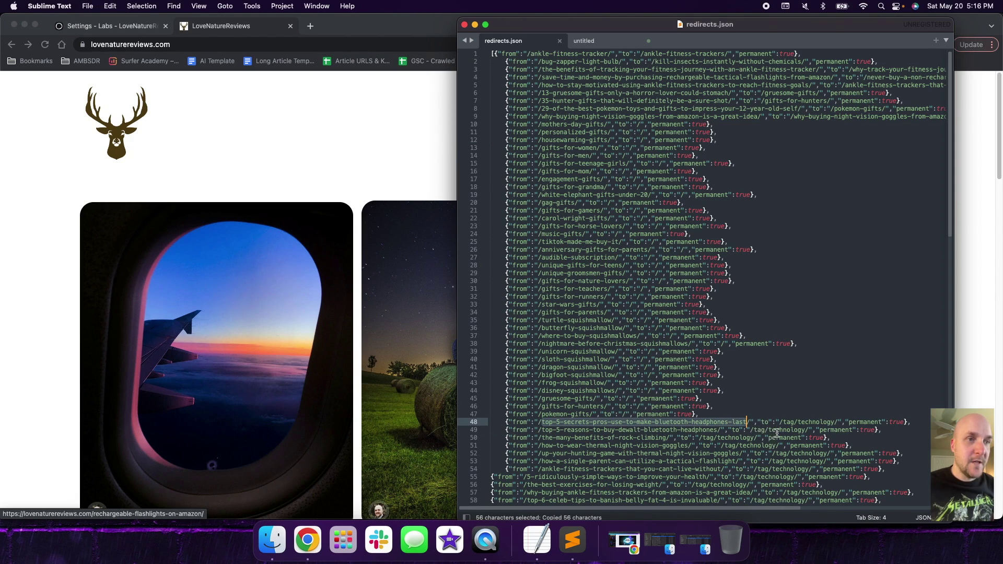
pyautogui.click(317, 44)
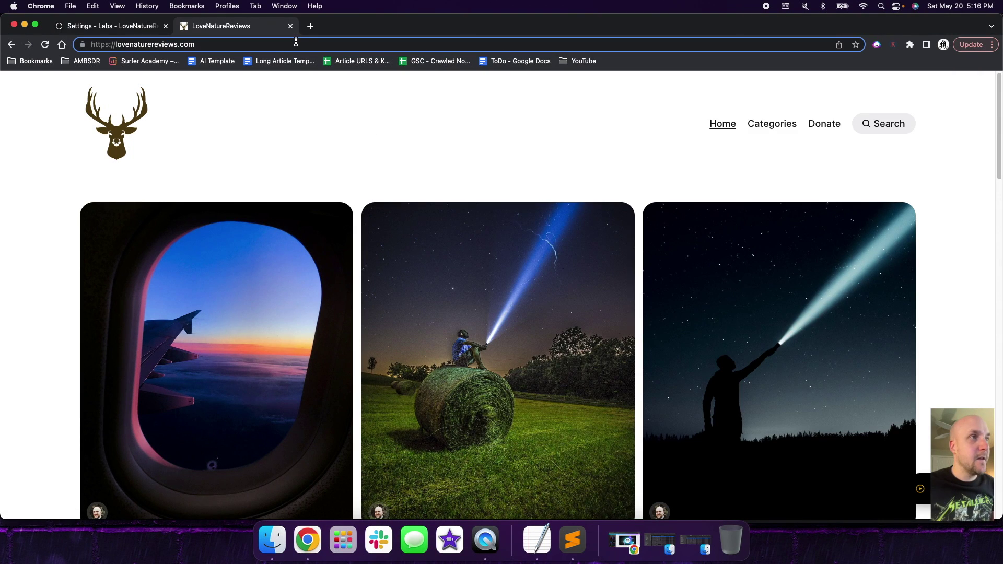
pyautogui.write('/')
pyautogui.press('super+v')
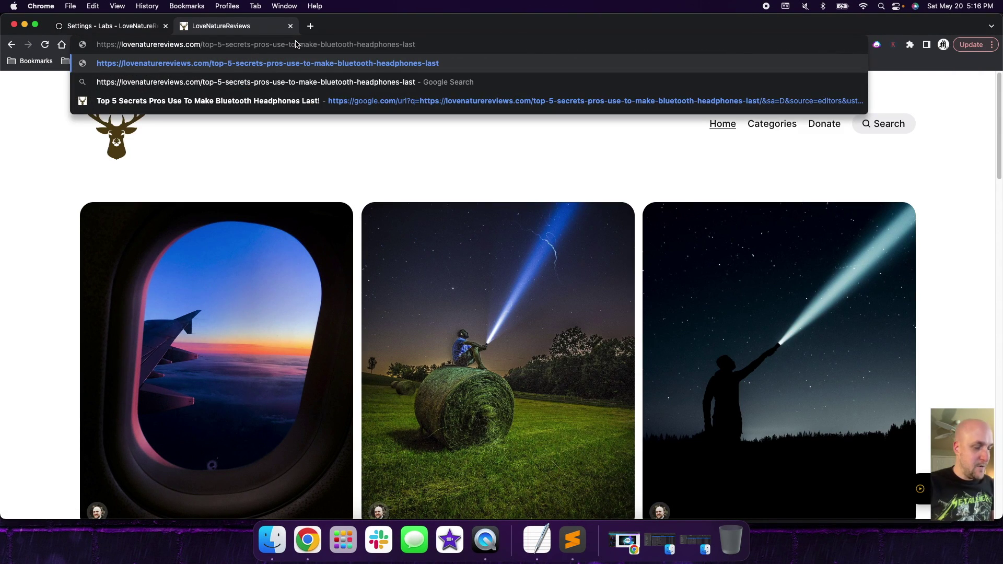
pyautogui.press('Return')
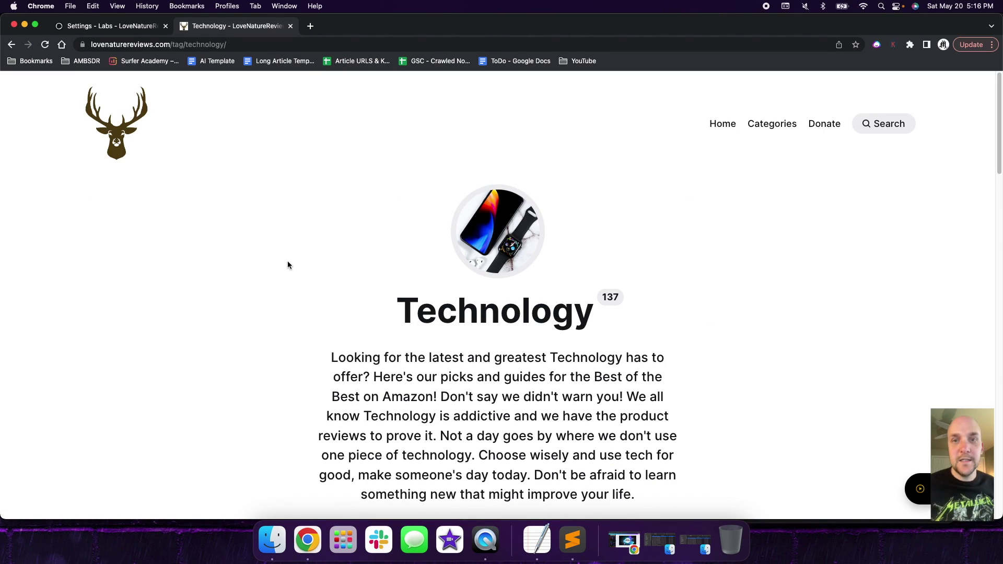
# - Scroll the resulting Technology tag page to confirm the redirect
pyautogui.scroll(-4, 288, 264)
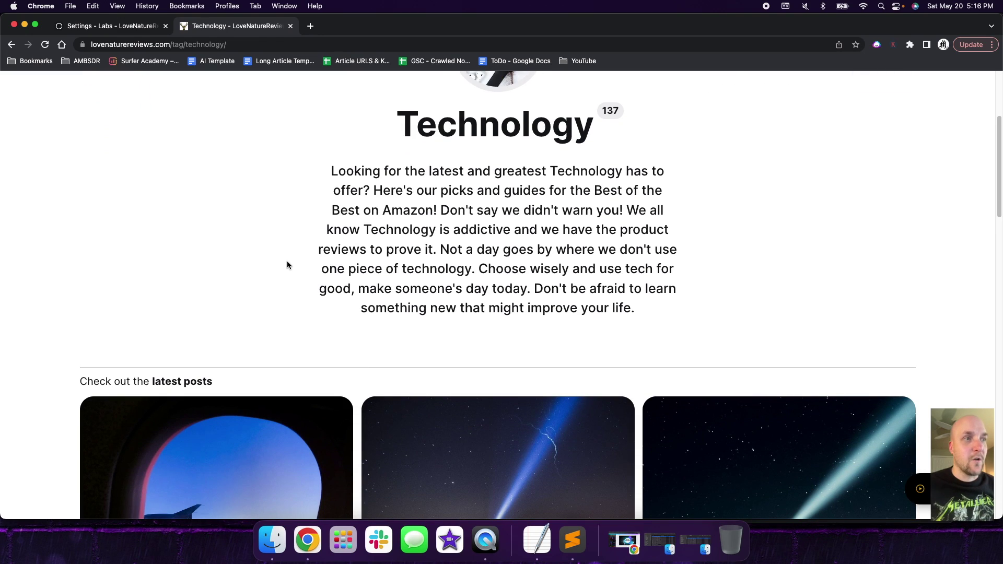
pyautogui.scroll(-10, 287, 265)
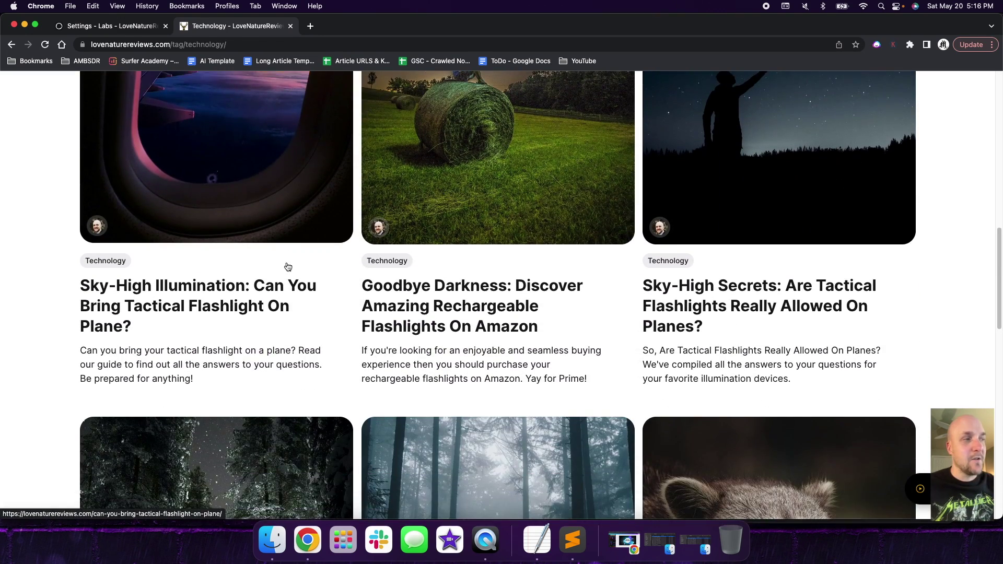
pyautogui.scroll(-6, 288, 267)
pyautogui.scroll(15, 287, 267)
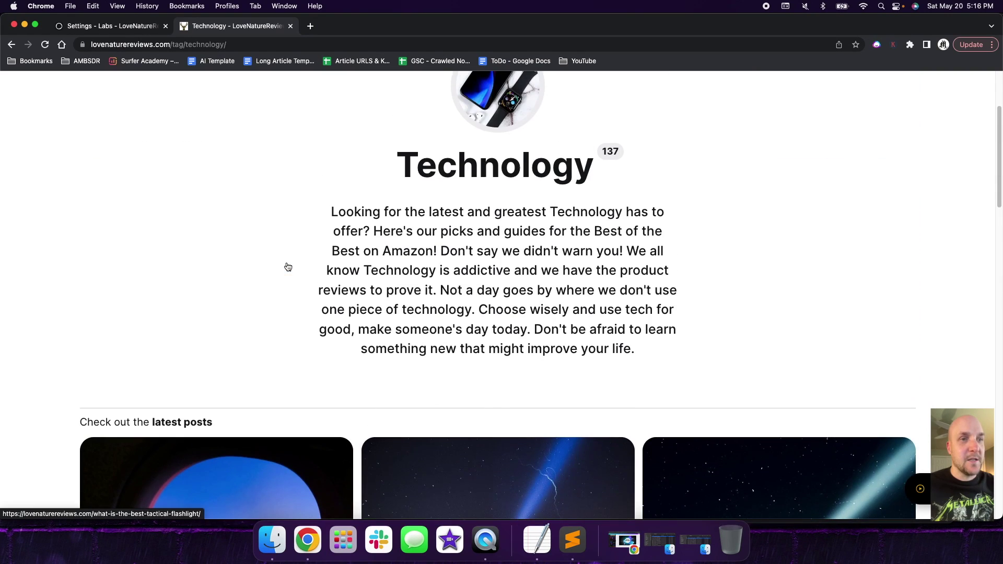
pyautogui.scroll(3, 288, 267)
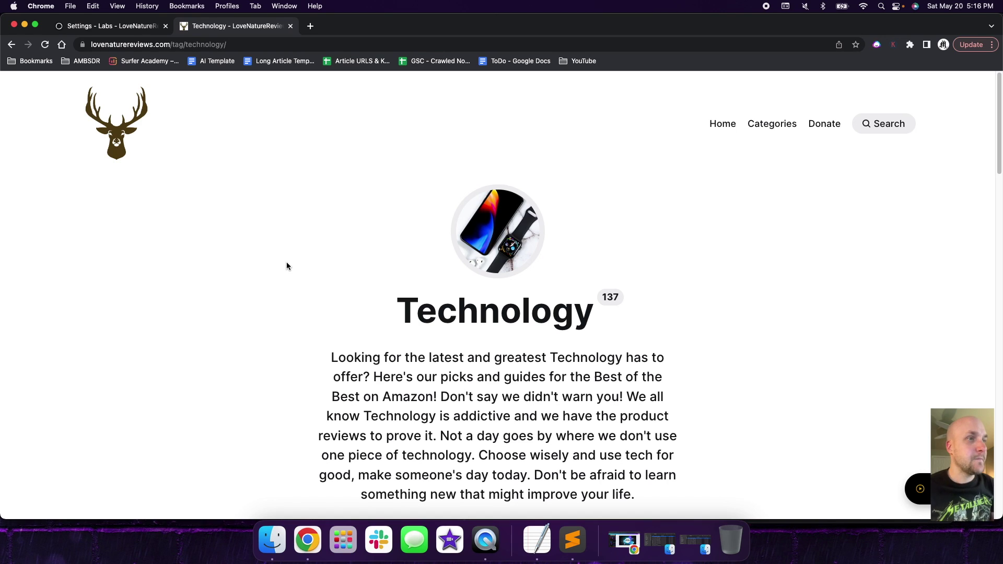
pyautogui.click(577, 549)
pyautogui.click(768, 273)
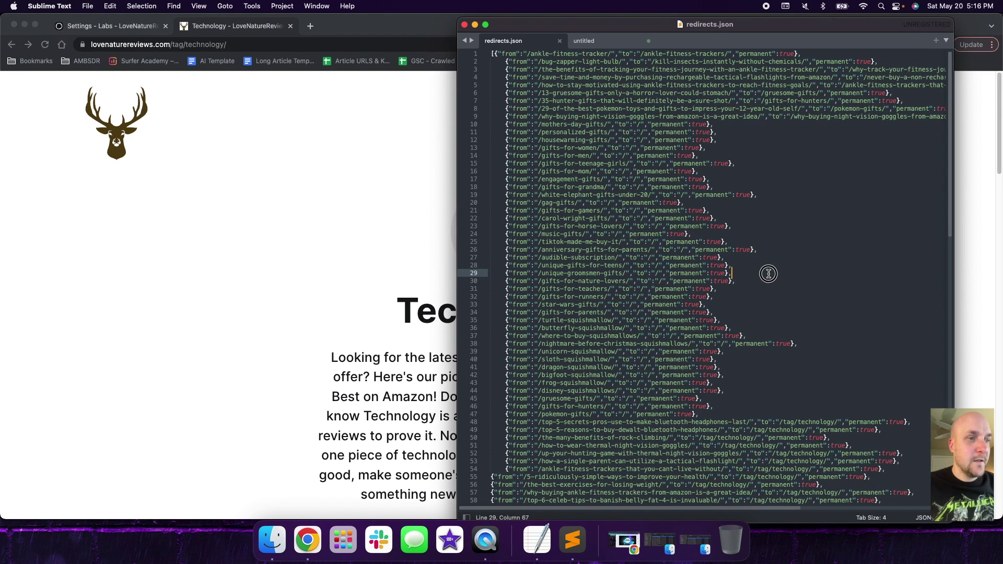